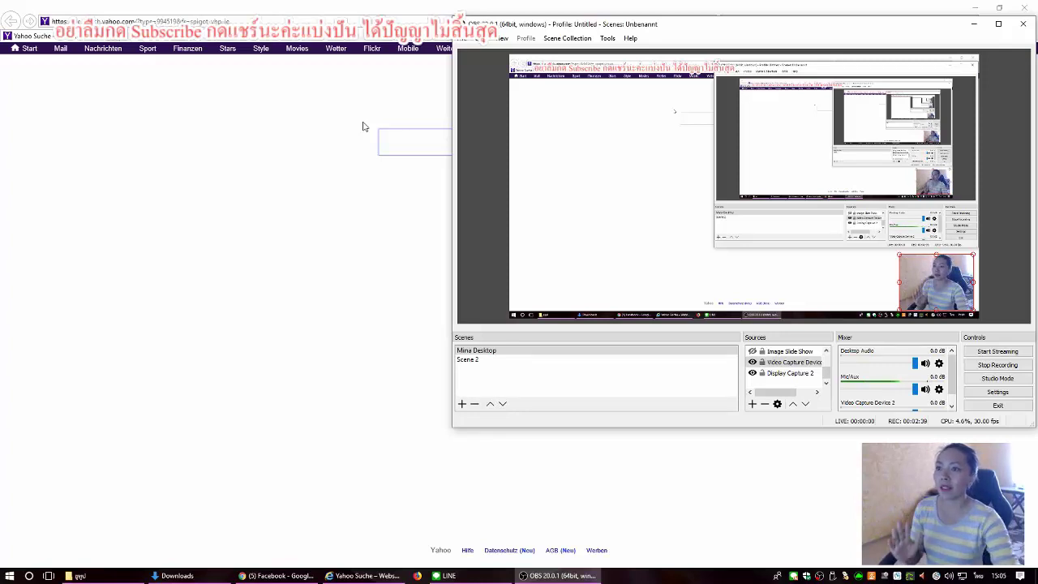
Minimize the OBS window and clear the web address in the browser
{"action": "left_click", "coordinate": [974, 23]}
{"action": "left_click", "coordinate": [188, 21]}
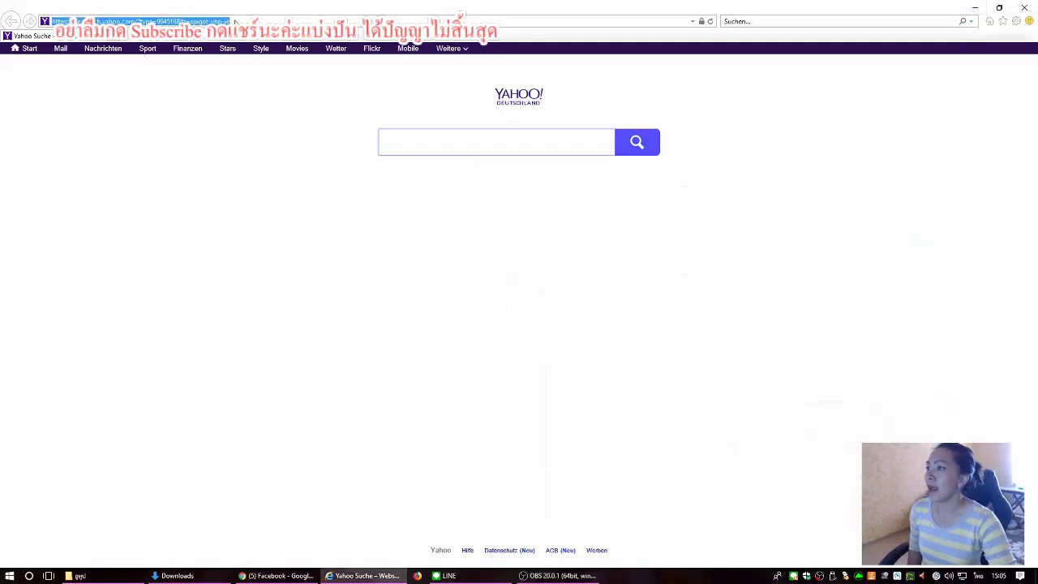
{"action": "key", "text": "BackSpace"}
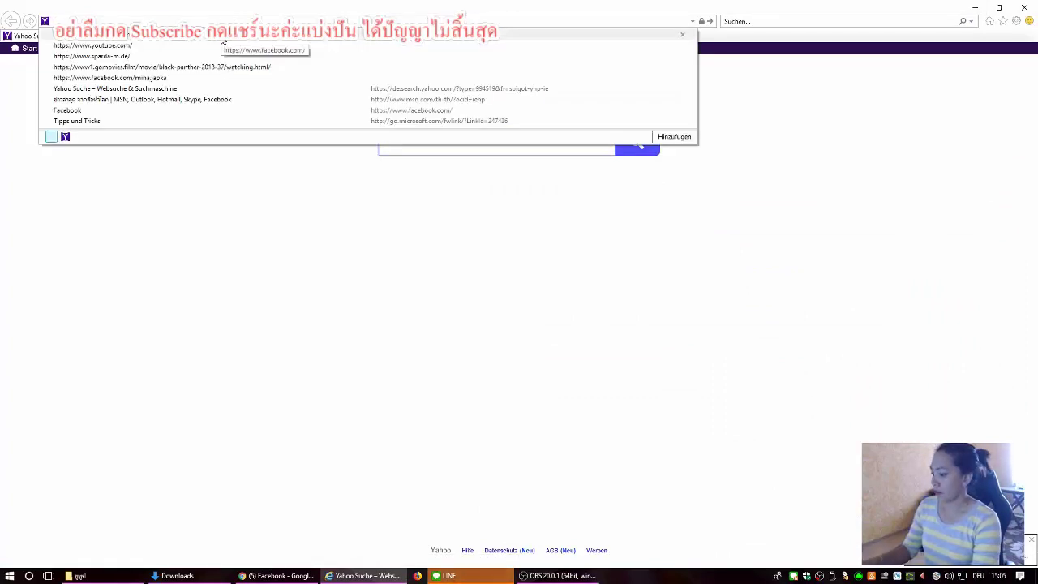
{"action": "type", "text": "www"}
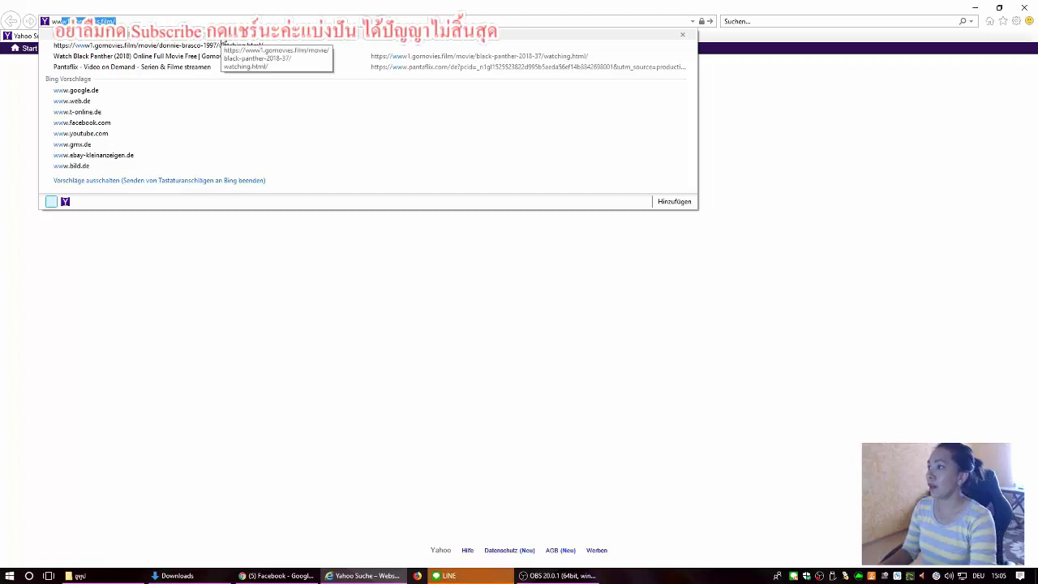
{"action": "key", "text": "BackSpace"}
{"action": "key", "text": "BackSpace"}
{"action": "key", "text": "BackSpace"}
{"action": "key", "text": "BackSpace"}
{"action": "type", "text": "f"}
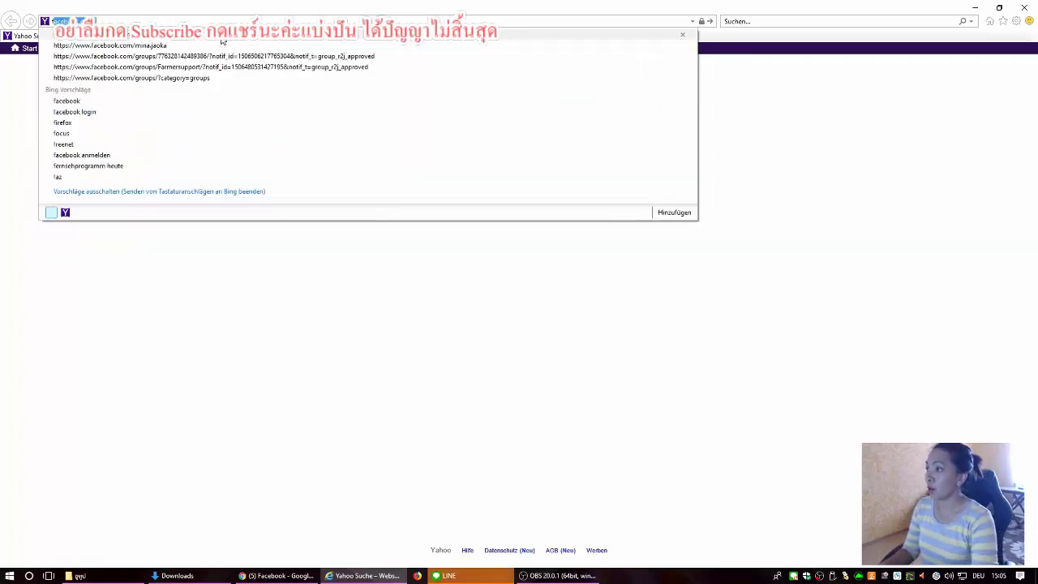
{"action": "key", "text": "Down"}
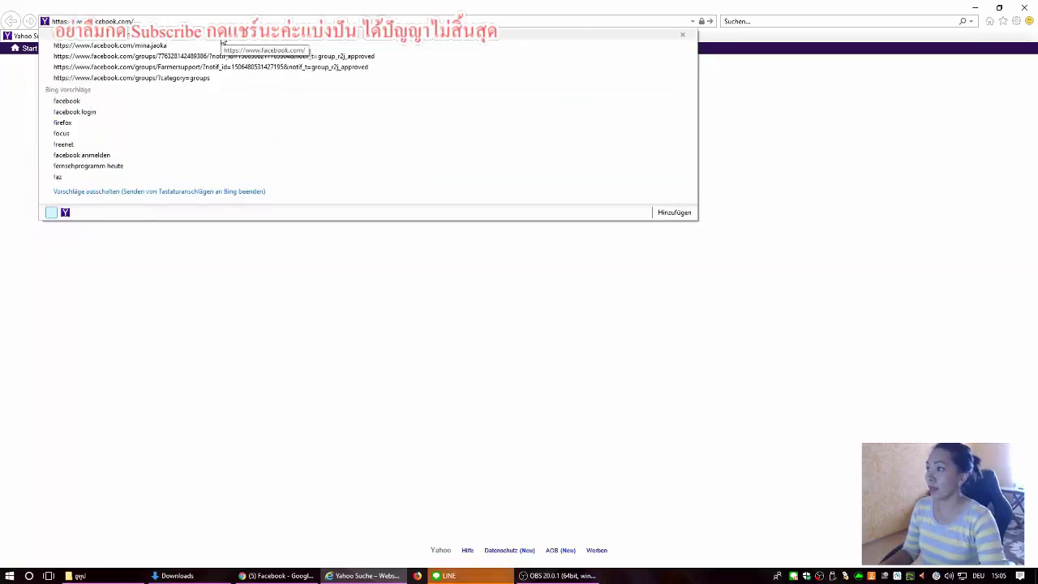
{"action": "key", "text": "Return"}
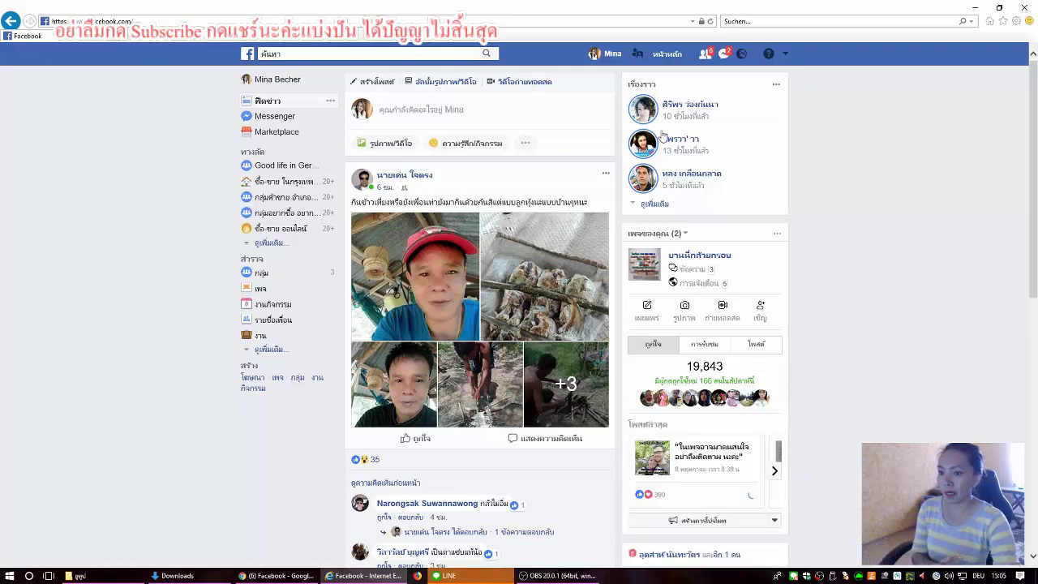
Open the overview of the account's own Facebook pages (เพจ) from the news feed
{"action": "scroll", "coordinate": [295, 167], "scroll_direction": "down", "scroll_amount": 1}
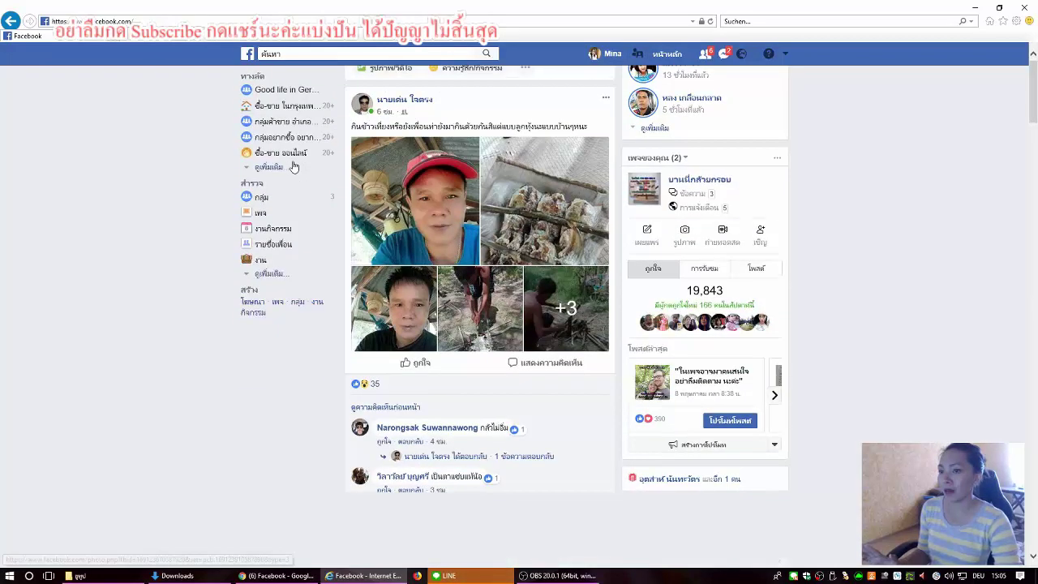
{"action": "scroll", "coordinate": [295, 166], "scroll_direction": "down", "scroll_amount": 2}
{"action": "scroll", "coordinate": [301, 222], "scroll_direction": "up", "scroll_amount": 4}
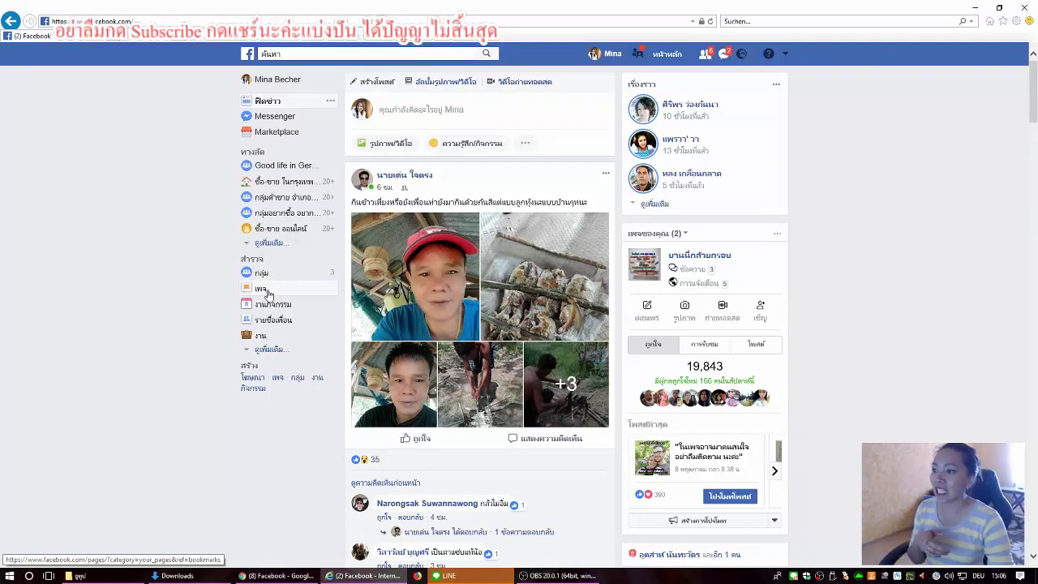
{"action": "left_click", "coordinate": [268, 292]}
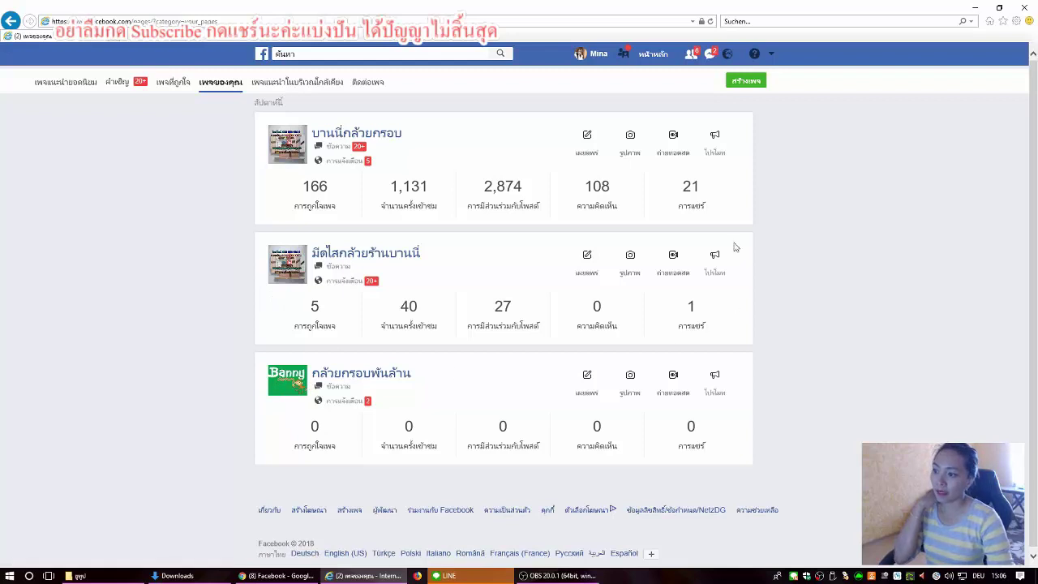
Start creating a new page of the business or brand type (ธุรกิจหรือแบรนด์) and activate its page name field
{"action": "left_click", "coordinate": [746, 84]}
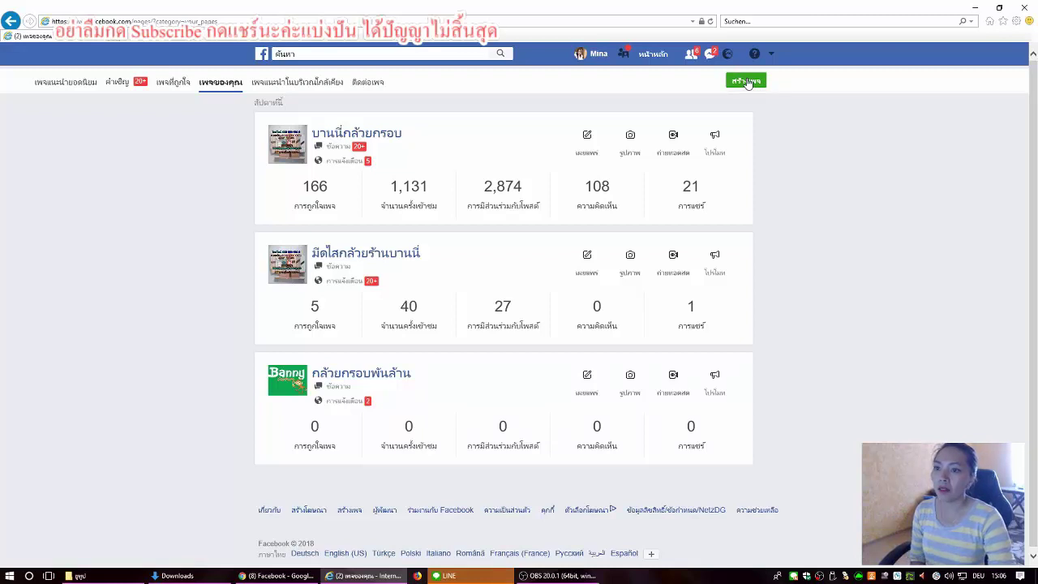
{"action": "left_click", "coordinate": [747, 84]}
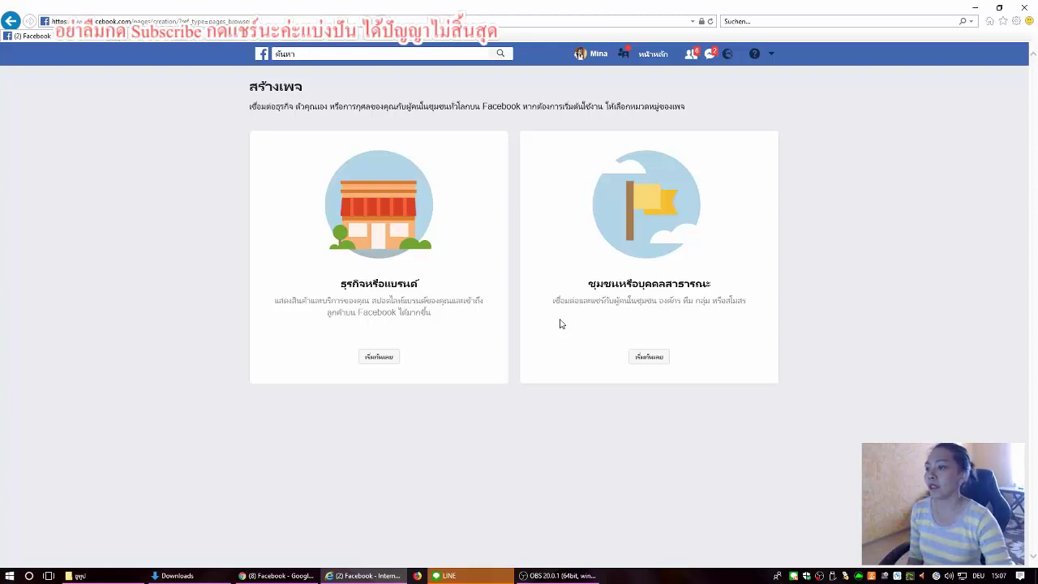
{"action": "left_click", "coordinate": [377, 360]}
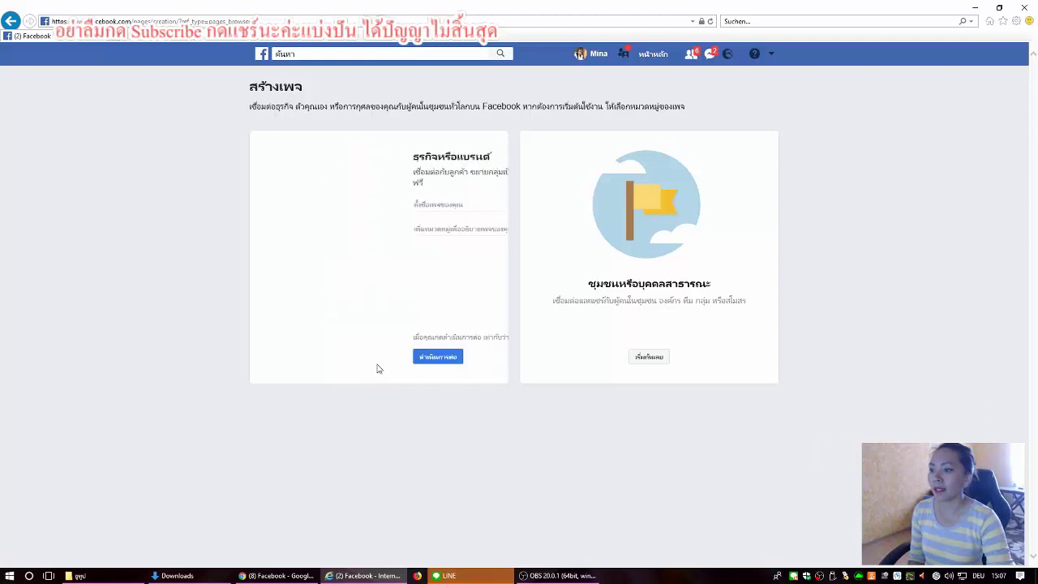
{"action": "left_click", "coordinate": [306, 204]}
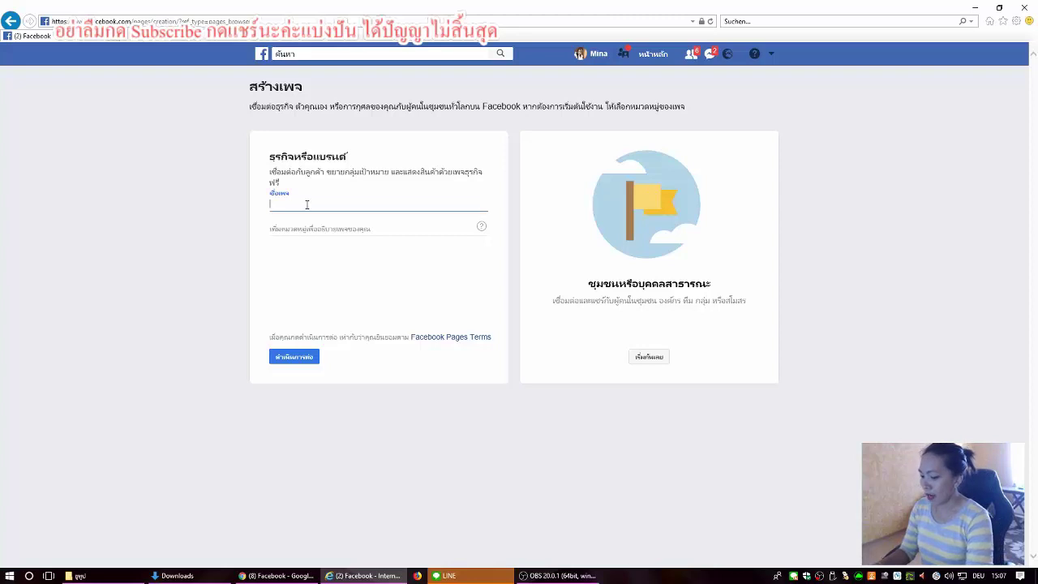
{"action": "type", "text": "ds"}
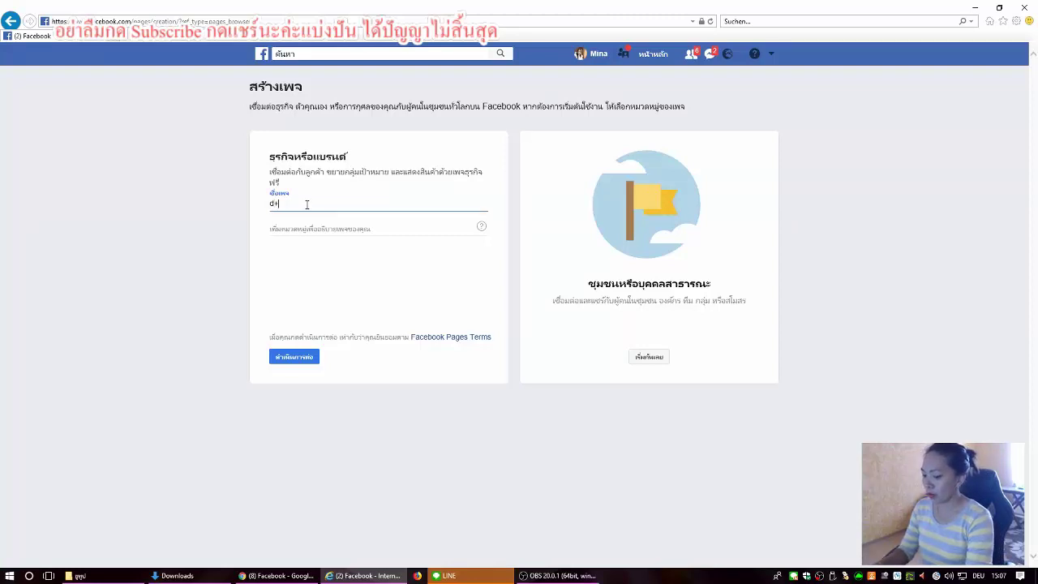
{"action": "type", "text": "hdpdiv"}
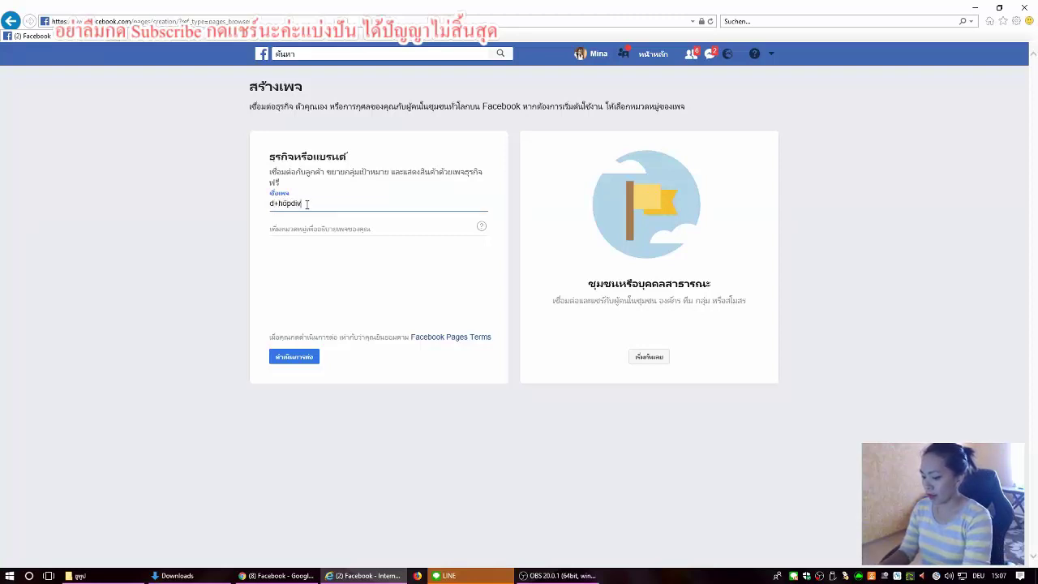
{"action": "type", "text": "ü"}
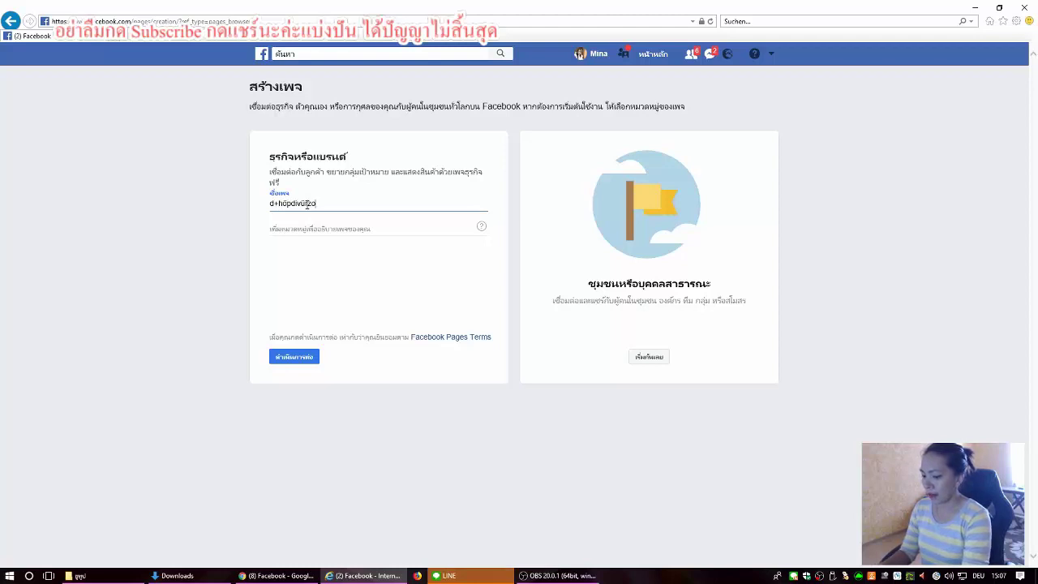
{"action": "type", "text": "žzo+hko"}
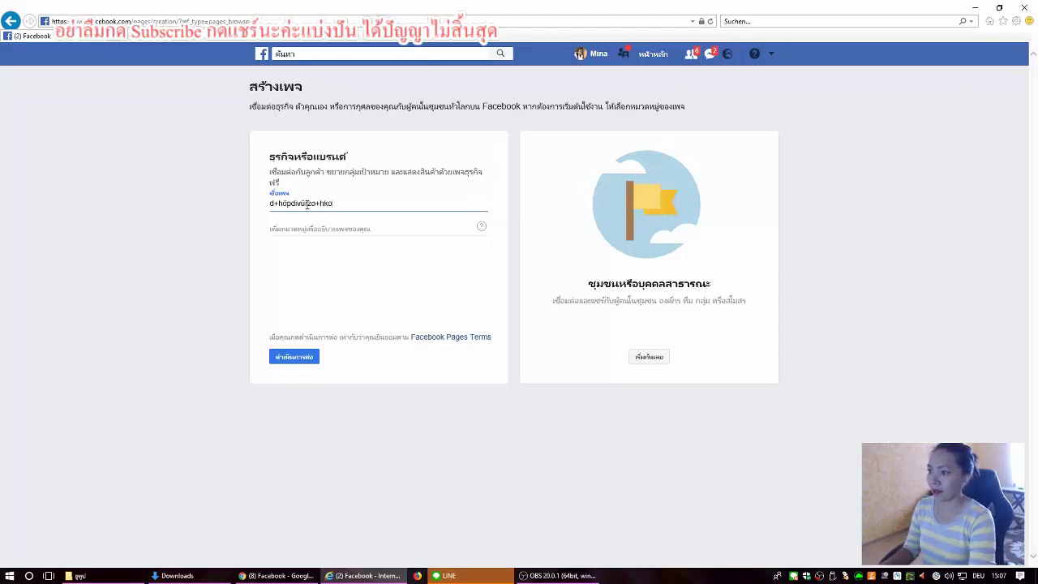
{"action": "key", "text": "BackSpace"}
{"action": "key", "text": "BackSpace"}
{"action": "key", "text": "BackSpace"}
{"action": "key", "text": "BackSpace"}
{"action": "key", "text": "BackSpace"}
{"action": "key", "text": "BackSpace"}
{"action": "key", "text": "BackSpace"}
{"action": "key", "text": "BackSpace"}
{"action": "key", "text": "BackSpace"}
{"action": "key", "text": "BackSpace"}
{"action": "key", "text": "BackSpace"}
{"action": "key", "text": "BackSpace"}
{"action": "key", "text": "BackSpace"}
{"action": "key", "text": "BackSpace"}
{"action": "key", "text": "BackSpace"}
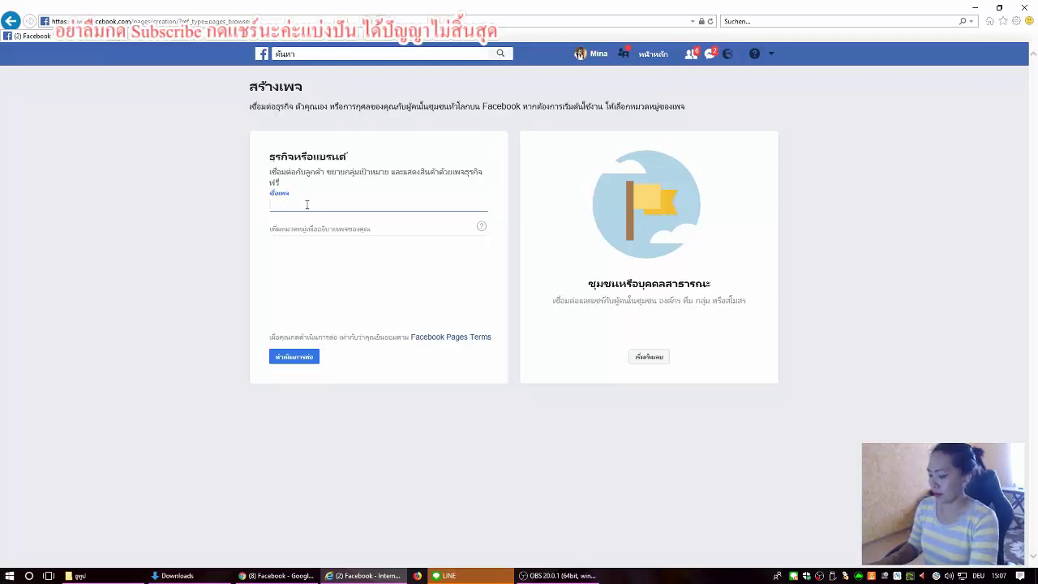
Switch the keyboard language to Thai and enter กล้วยกรอบพันล้าน as the page name
{"action": "key", "text": "super+space"}
{"action": "key", "text": "super+space"}
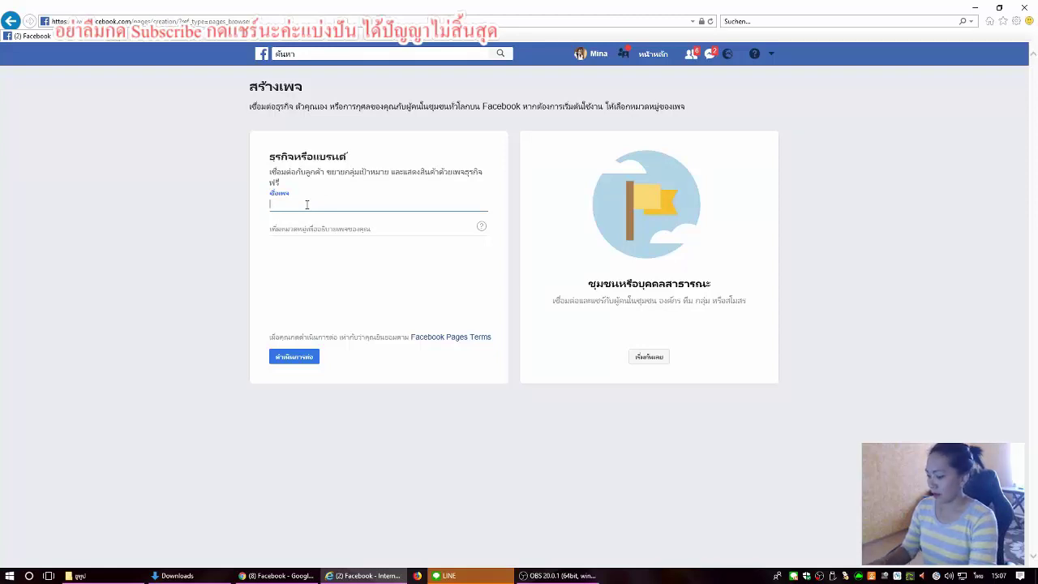
{"action": "type", "text": "ก"}
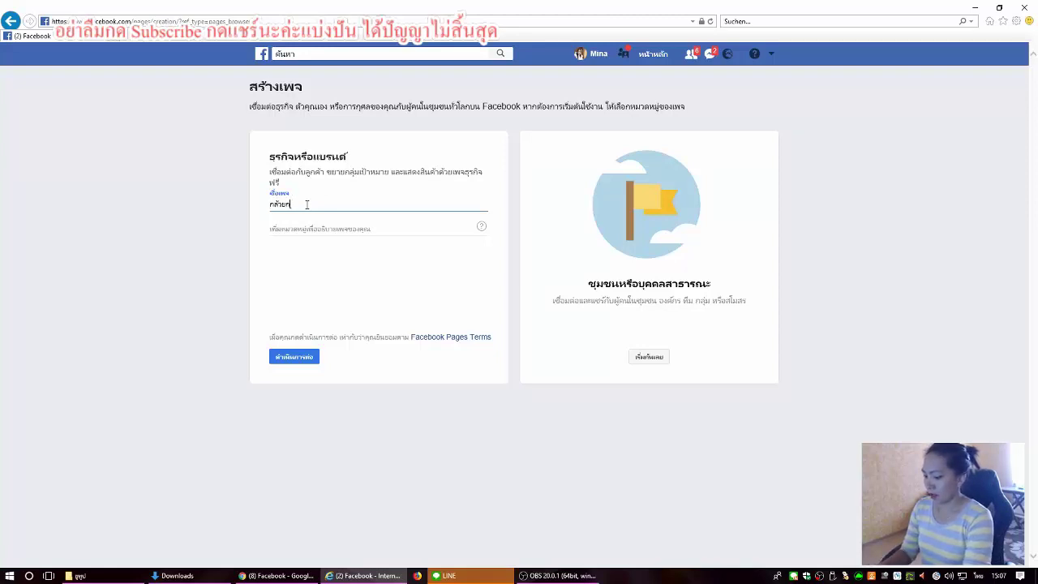
{"action": "type", "text": "ล้วยทรอบ"}
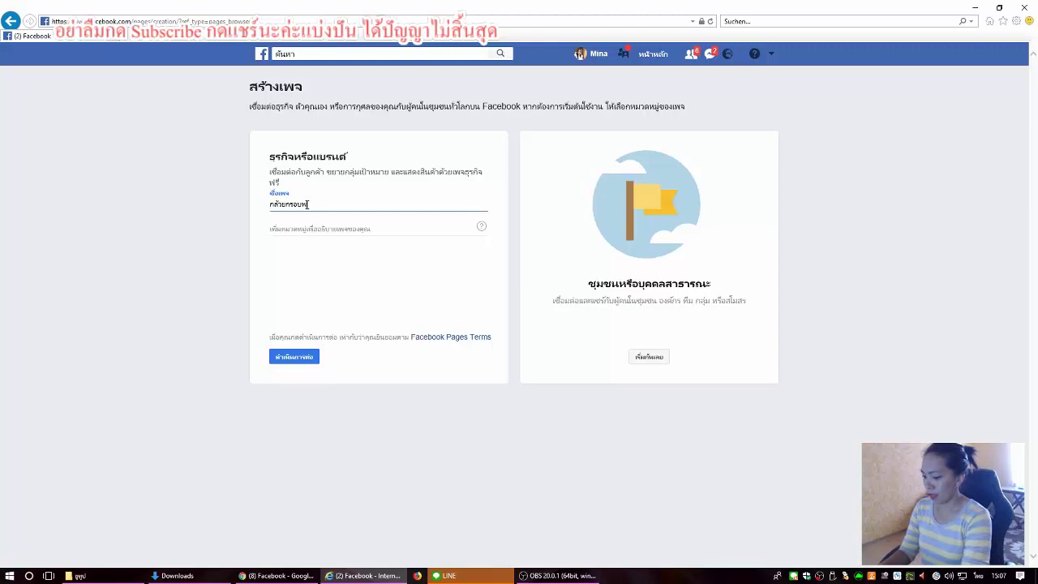
{"action": "type", "text": "พู้ล้"}
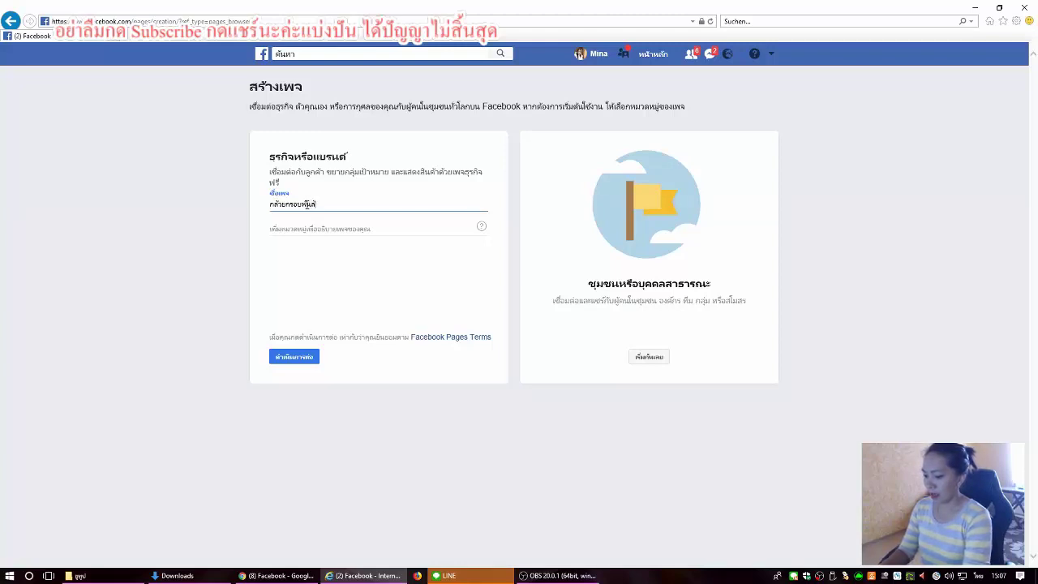
{"action": "type", "text": "าน"}
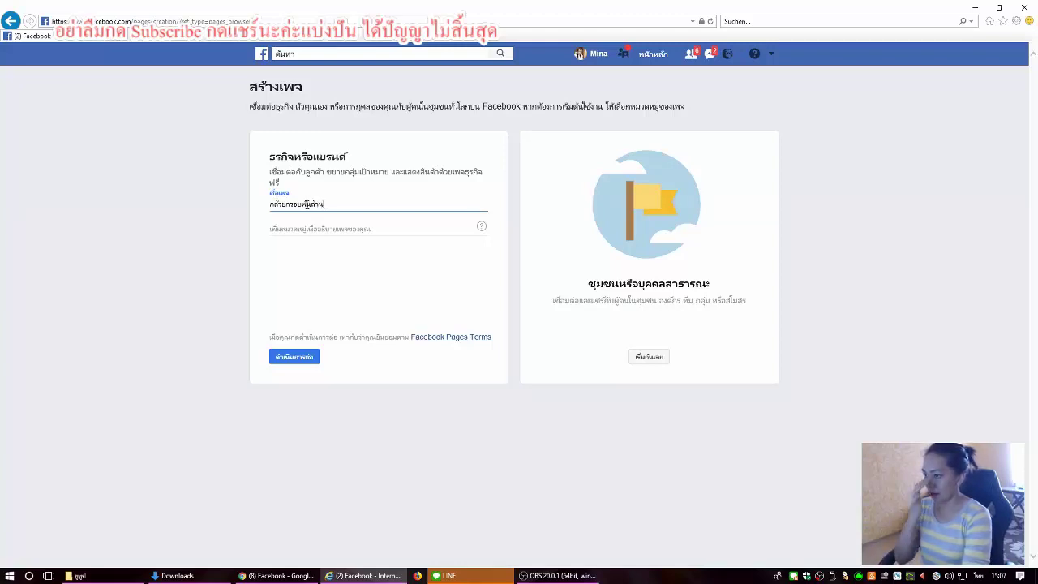
Set the page category to อาหารและเครื่องดื่ม by searching for อาหาร, and submit the page form
{"action": "left_click", "coordinate": [286, 231]}
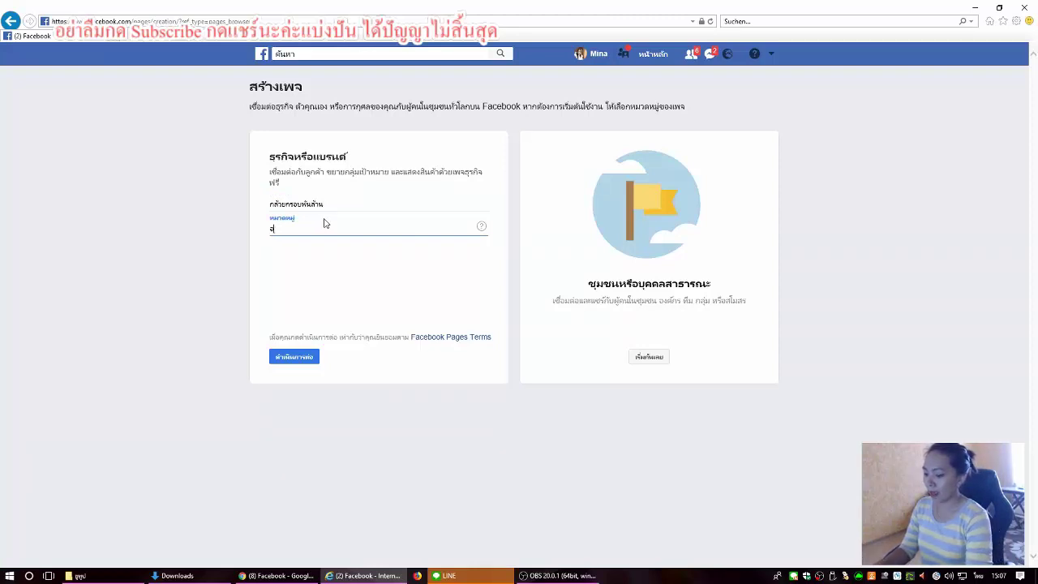
{"action": "type", "text": "อาหาร"}
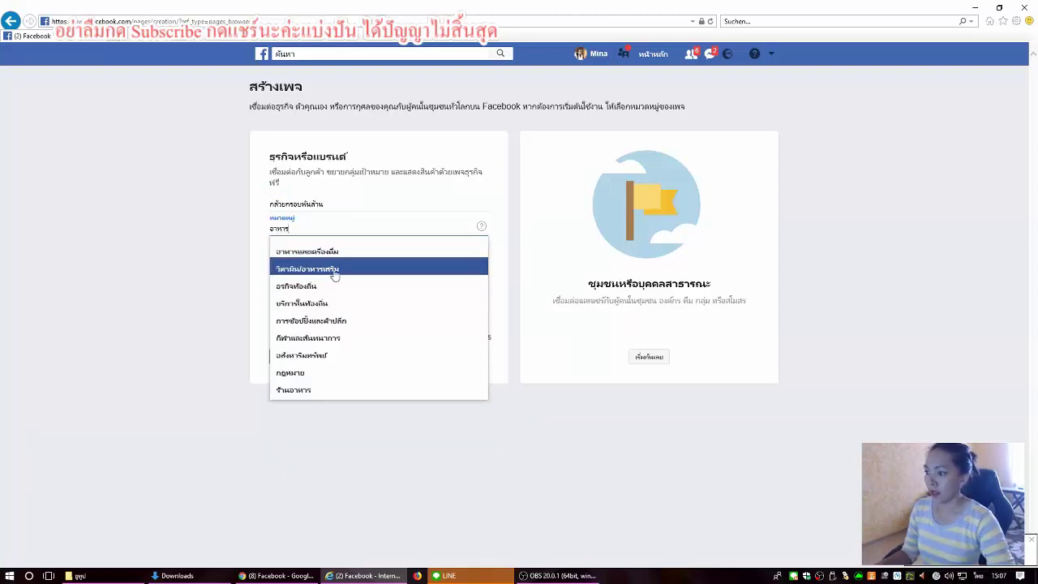
{"action": "left_click", "coordinate": [340, 251]}
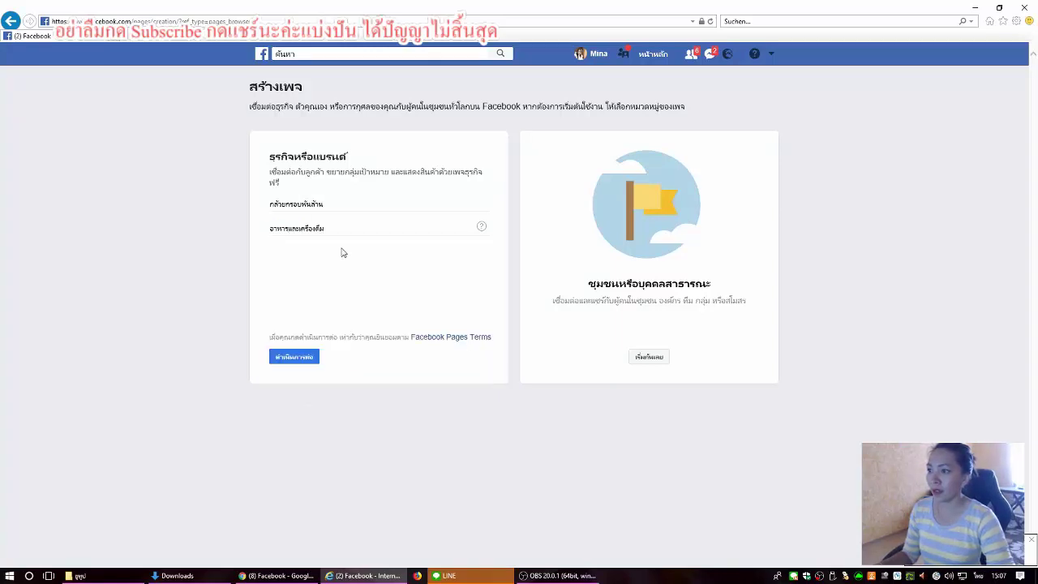
{"action": "left_click", "coordinate": [303, 358]}
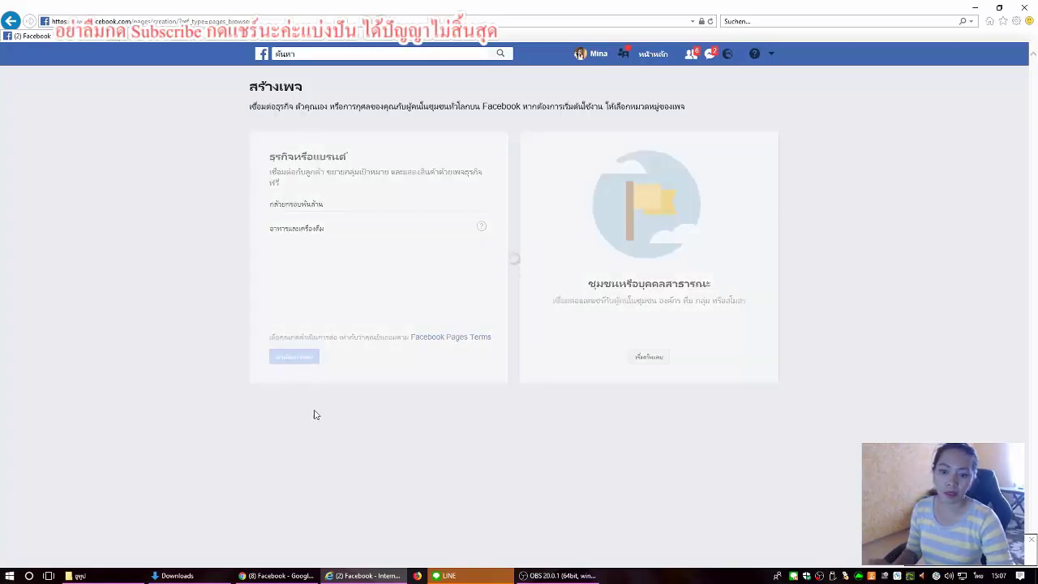
Change the page name to กล้วยกรอบร้อยล้าน and submit the form to create the page
{"action": "mouse_move", "coordinate": [549, 574]}
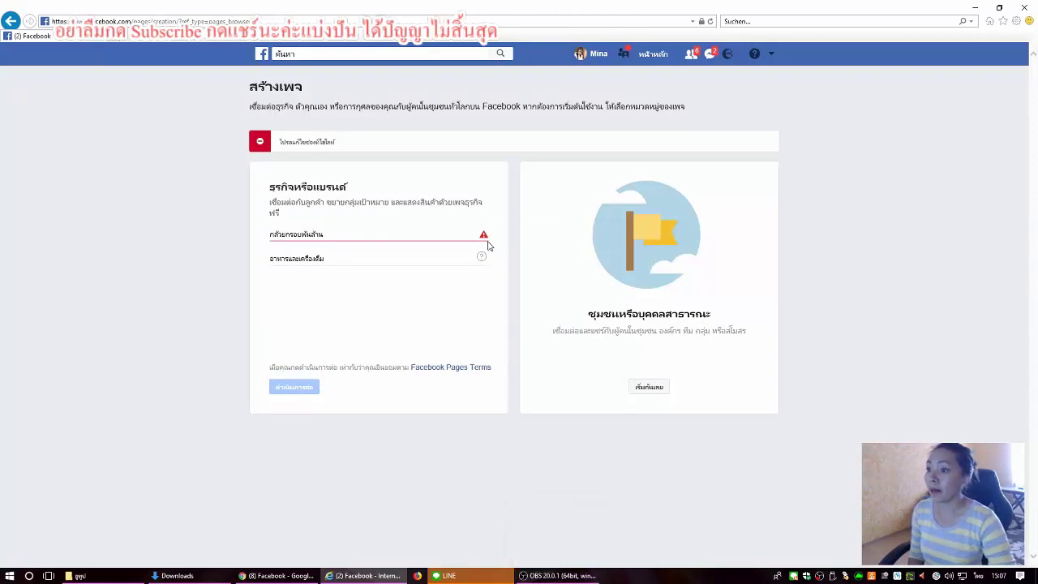
{"action": "mouse_move", "coordinate": [484, 236]}
{"action": "left_click", "coordinate": [365, 236]}
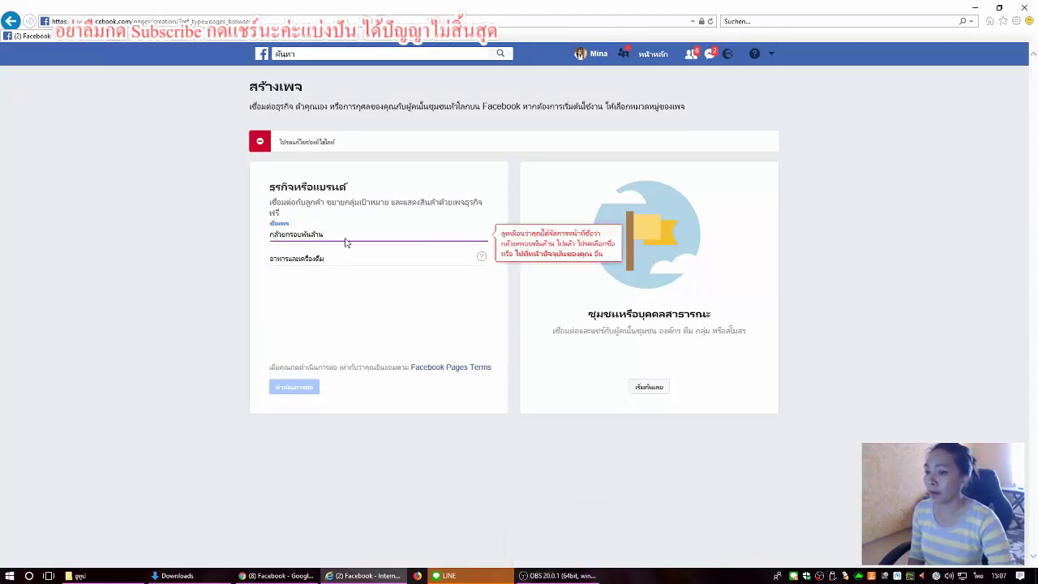
{"action": "type", "text": "1"}
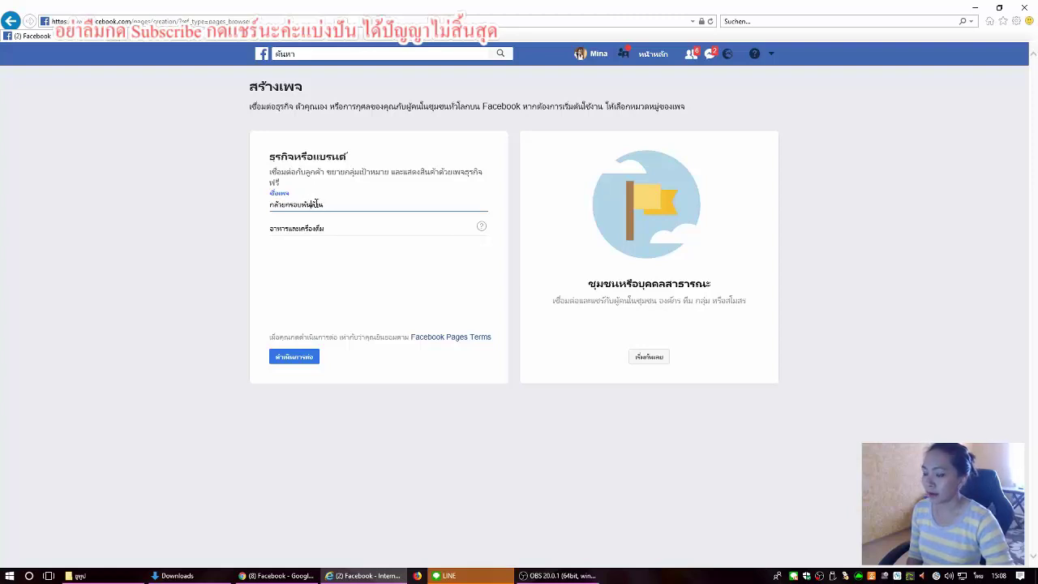
{"action": "key", "text": "BackSpace"}
{"action": "key", "text": "BackSpace"}
{"action": "key", "text": "BackSpace"}
{"action": "key", "text": "BackSpace"}
{"action": "key", "text": "BackSpace"}
{"action": "type", "text": "บ้าน"}
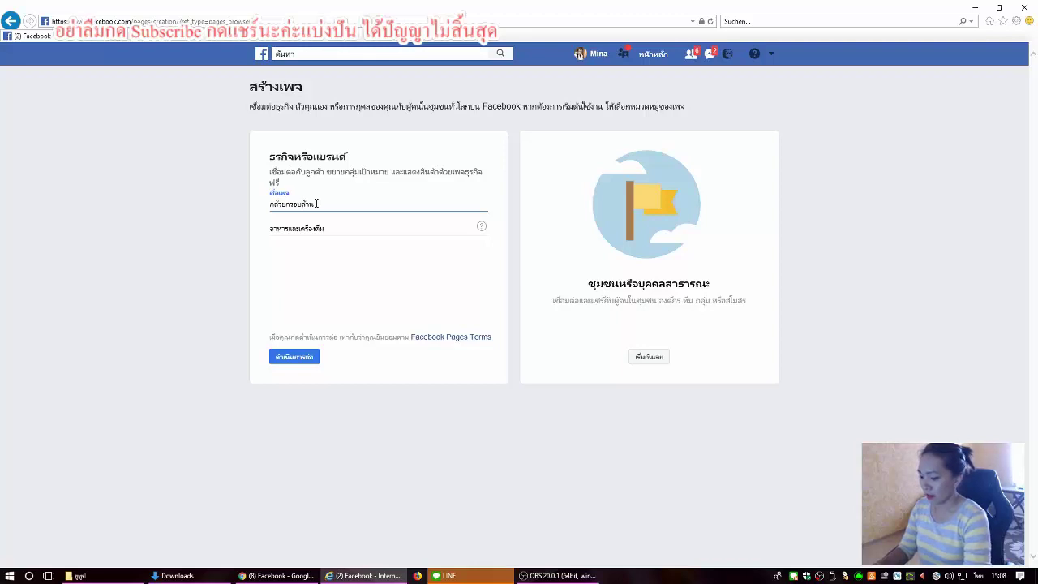
{"action": "key", "text": "BackSpace"}
{"action": "key", "text": "BackSpace"}
{"action": "key", "text": "BackSpace"}
{"action": "key", "text": "BackSpace"}
{"action": "type", "text": "ร้อยบ้าน"}
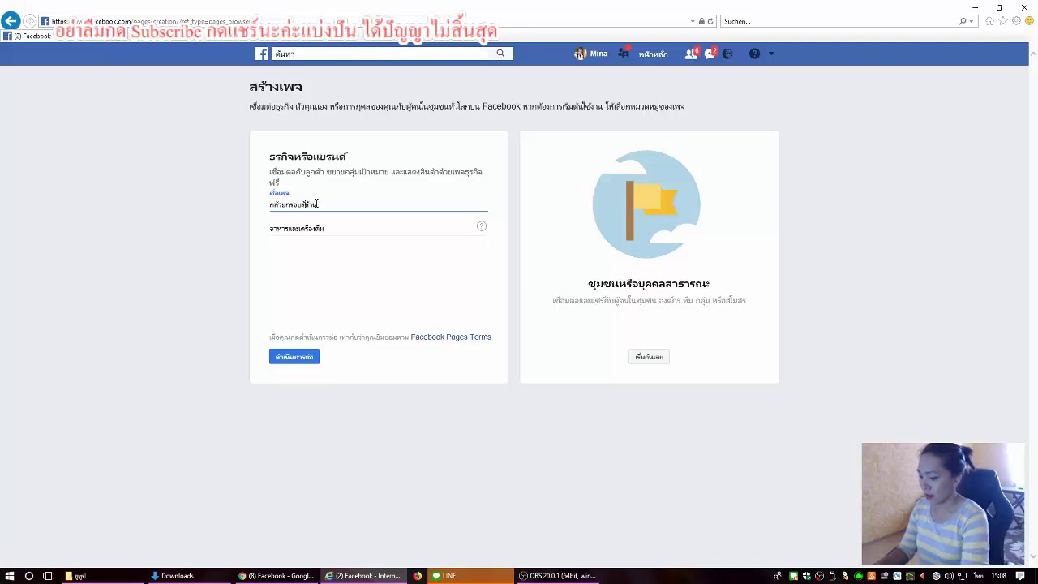
{"action": "left_click", "coordinate": [304, 366]}
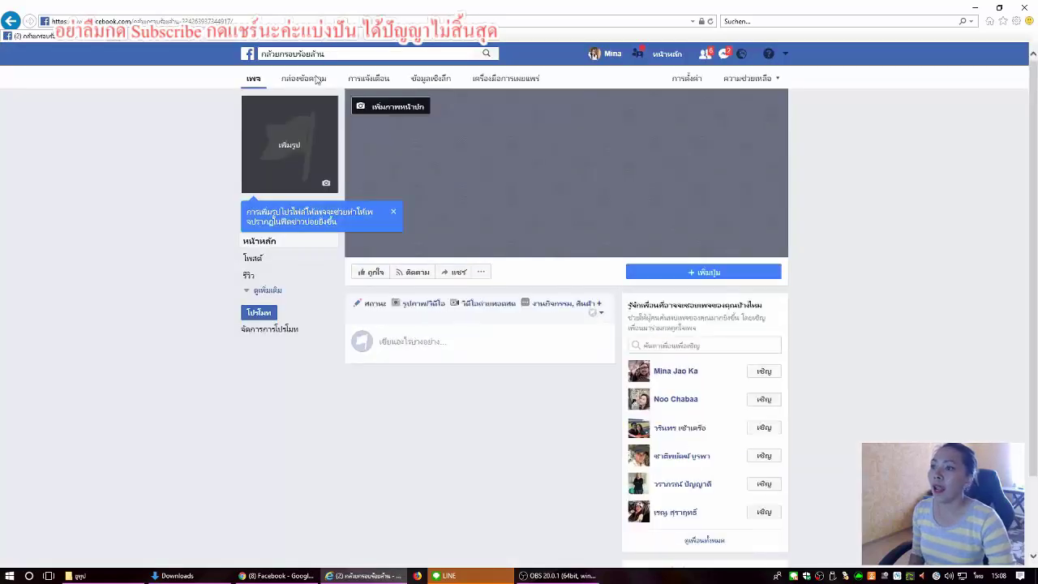
{"action": "left_click", "coordinate": [396, 106]}
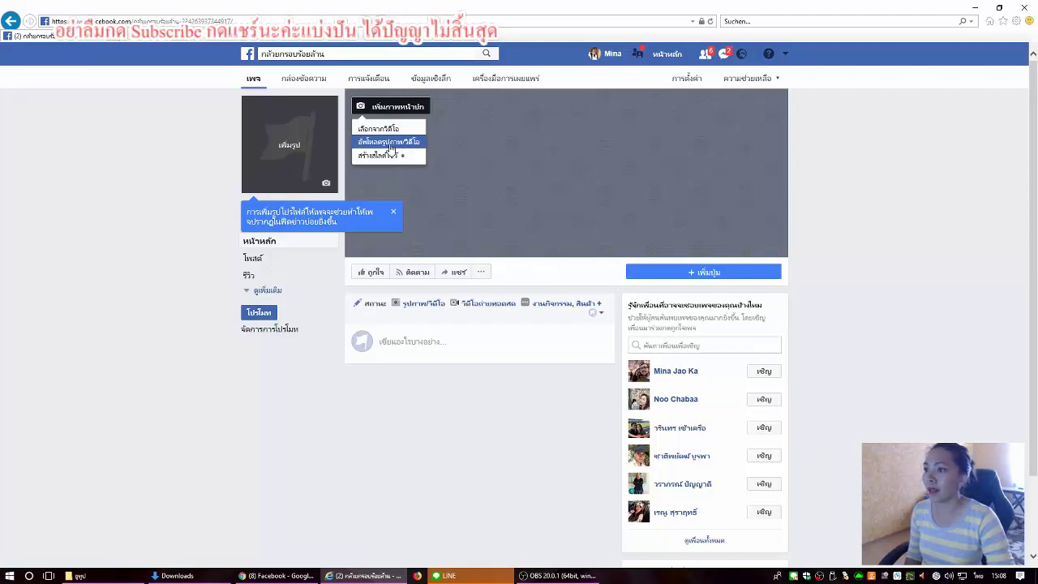
{"action": "left_click", "coordinate": [391, 145]}
{"action": "scroll", "coordinate": [236, 142], "scroll_direction": "down", "scroll_amount": 2}
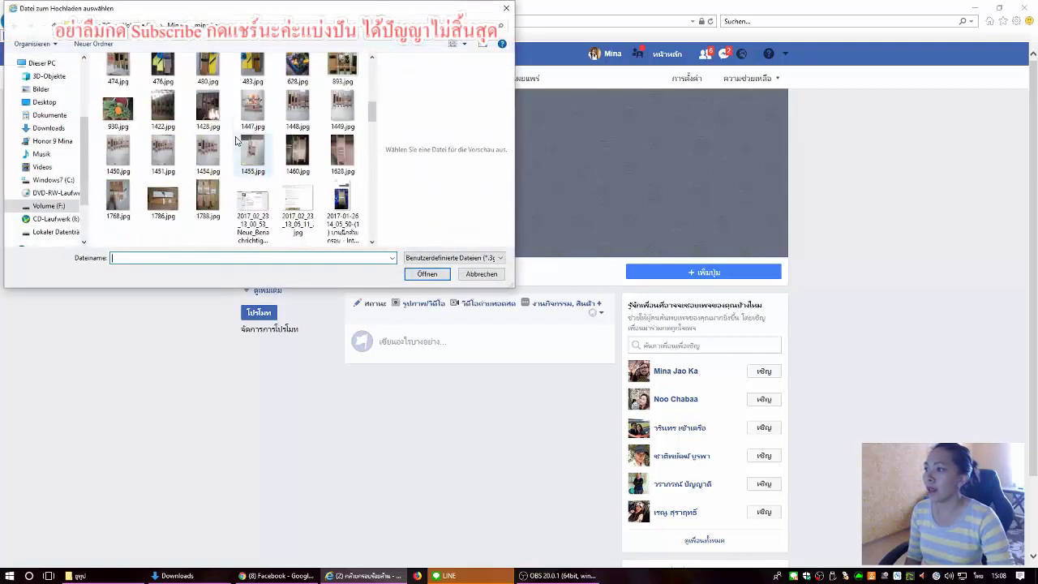
{"action": "scroll", "coordinate": [243, 140], "scroll_direction": "down", "scroll_amount": 3}
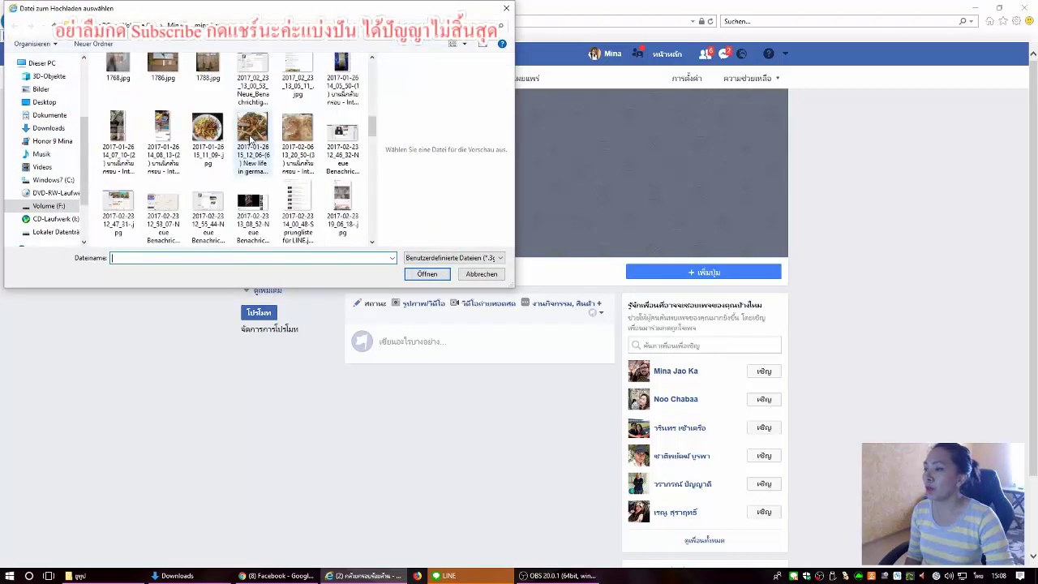
{"action": "scroll", "coordinate": [252, 140], "scroll_direction": "up", "scroll_amount": 5}
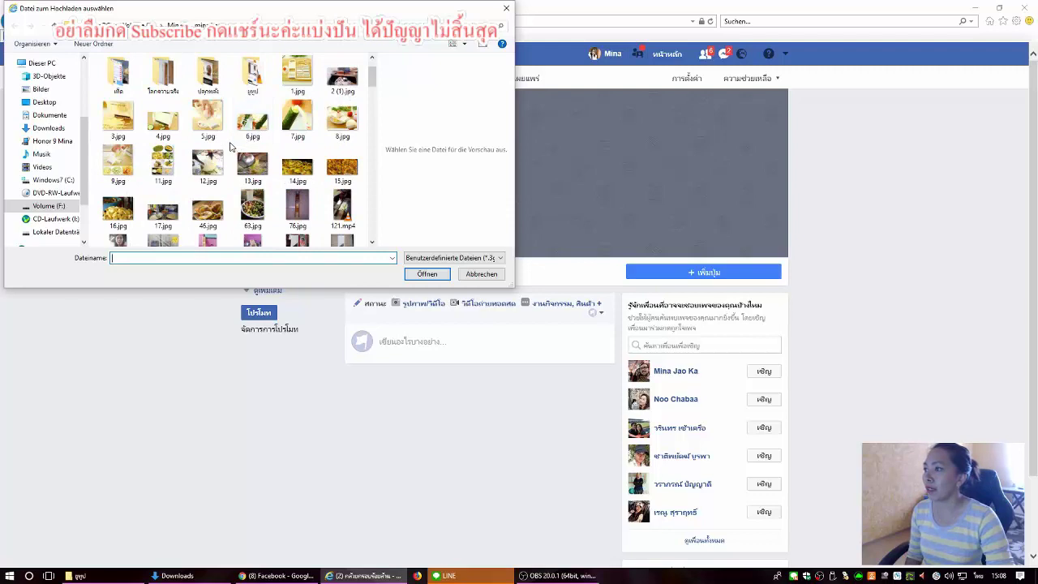
{"action": "scroll", "coordinate": [232, 146], "scroll_direction": "down", "scroll_amount": 3}
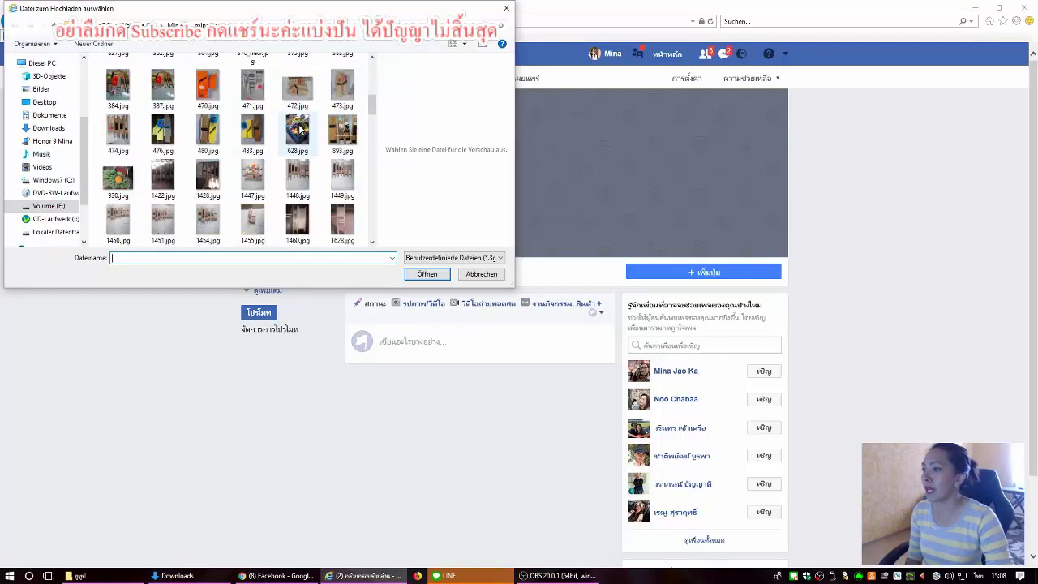
{"action": "scroll", "coordinate": [264, 154], "scroll_direction": "down", "scroll_amount": 3}
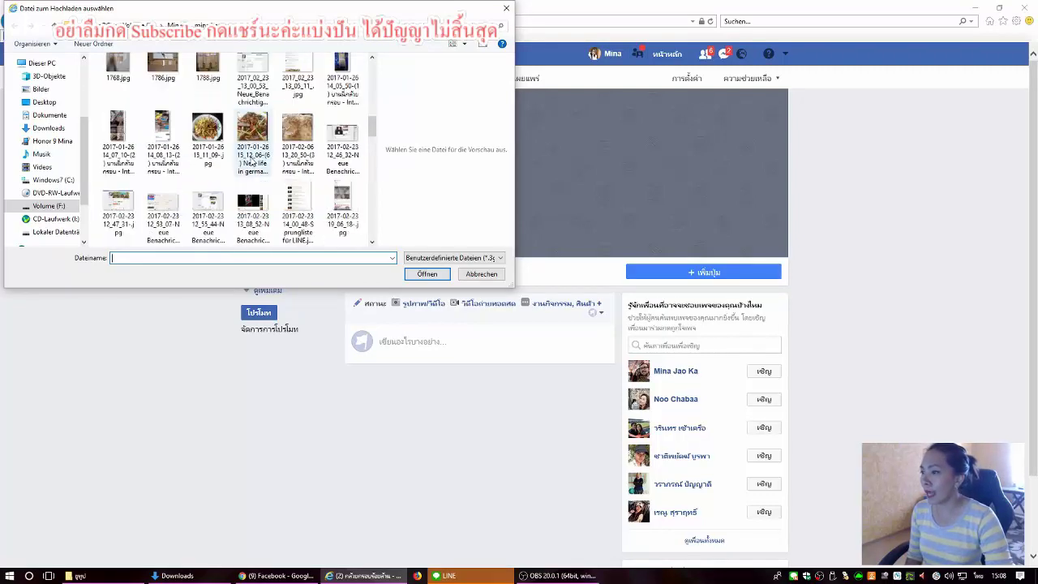
{"action": "scroll", "coordinate": [267, 171], "scroll_direction": "down", "scroll_amount": 5}
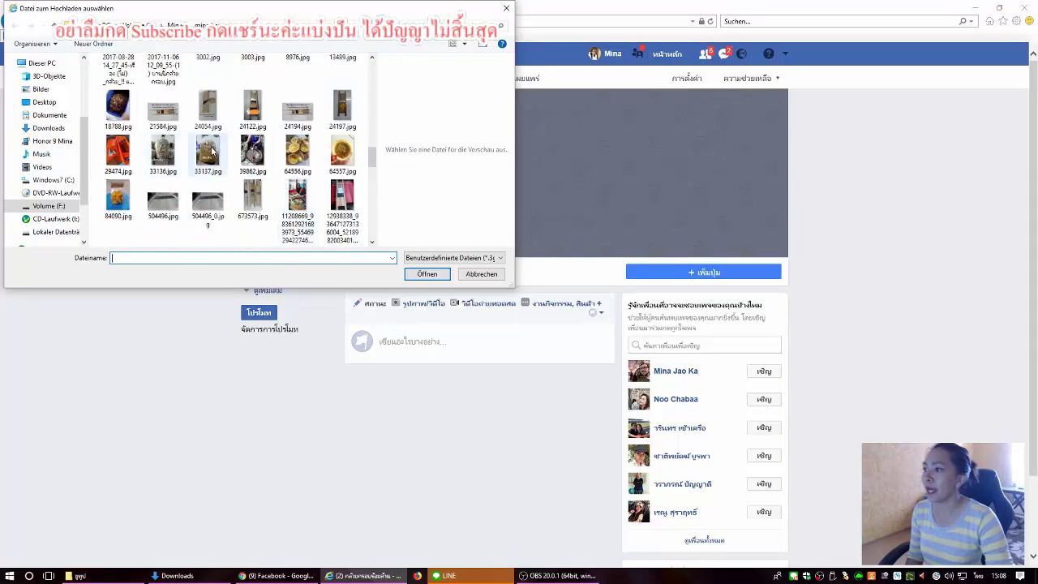
{"action": "scroll", "coordinate": [251, 178], "scroll_direction": "down", "scroll_amount": 2}
{"action": "left_click", "coordinate": [213, 209]}
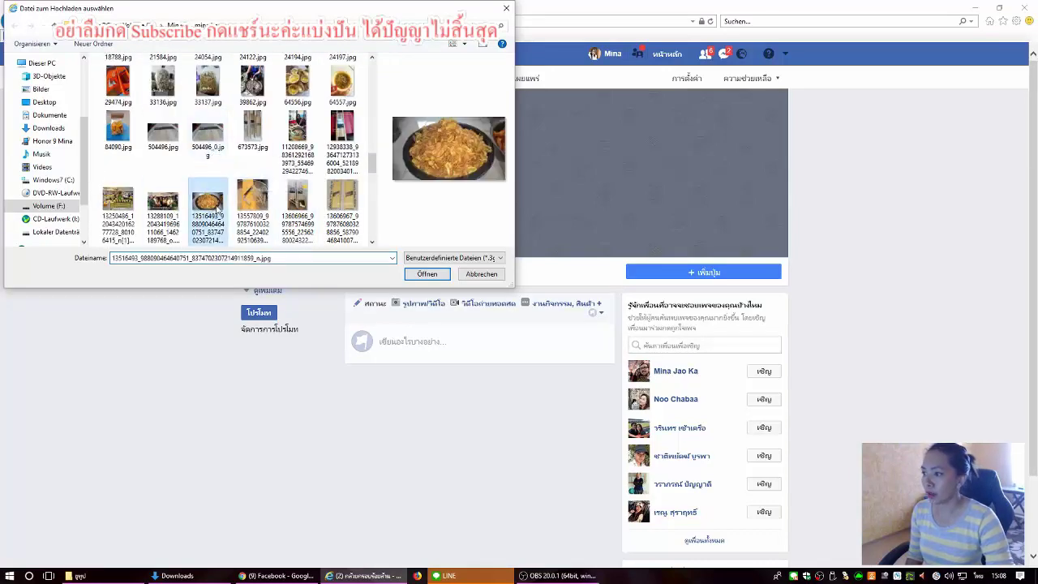
{"action": "left_click", "coordinate": [428, 273]}
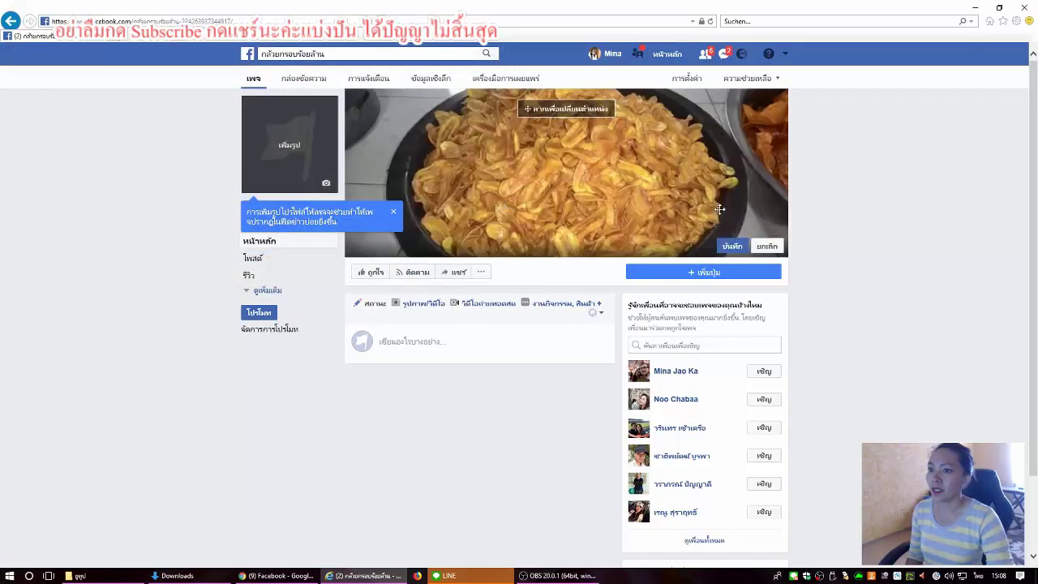
Reposition the cover photo downward so the upper rim of the pan of banana chips shows, and save it
{"action": "left_click_drag", "start_coordinate": [570, 149], "coordinate": [565, 175]}
{"action": "left_click_drag", "start_coordinate": [389, 110], "coordinate": [407, 112]}
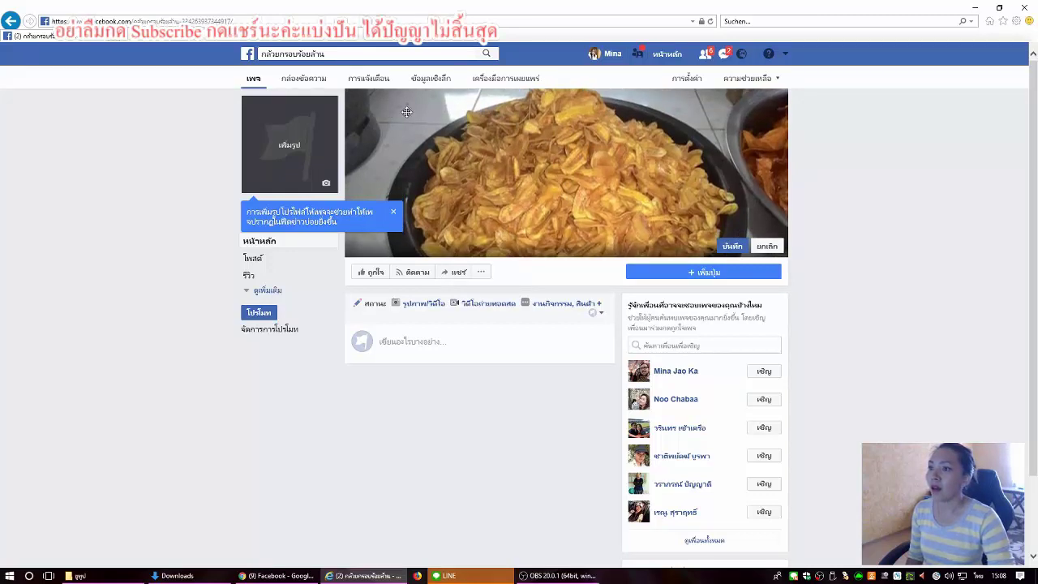
{"action": "left_click_drag", "start_coordinate": [528, 165], "coordinate": [556, 181]}
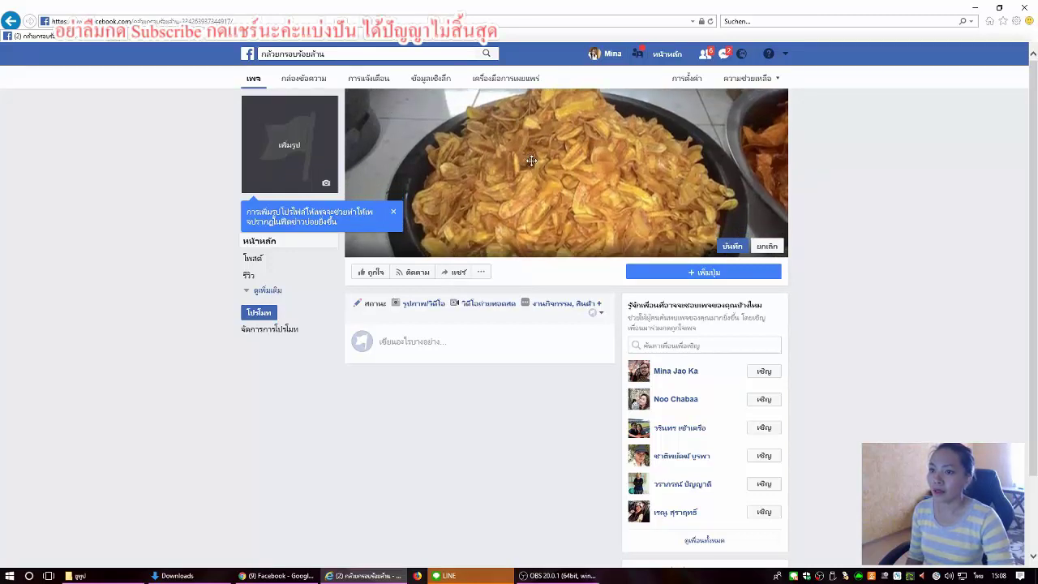
{"action": "left_click", "coordinate": [729, 247]}
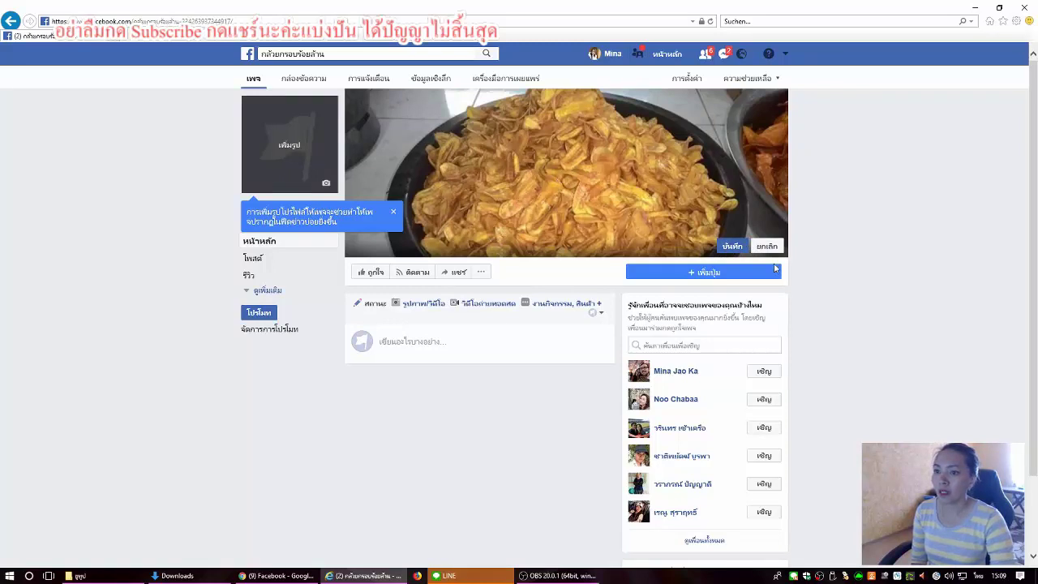
{"action": "left_click", "coordinate": [737, 250]}
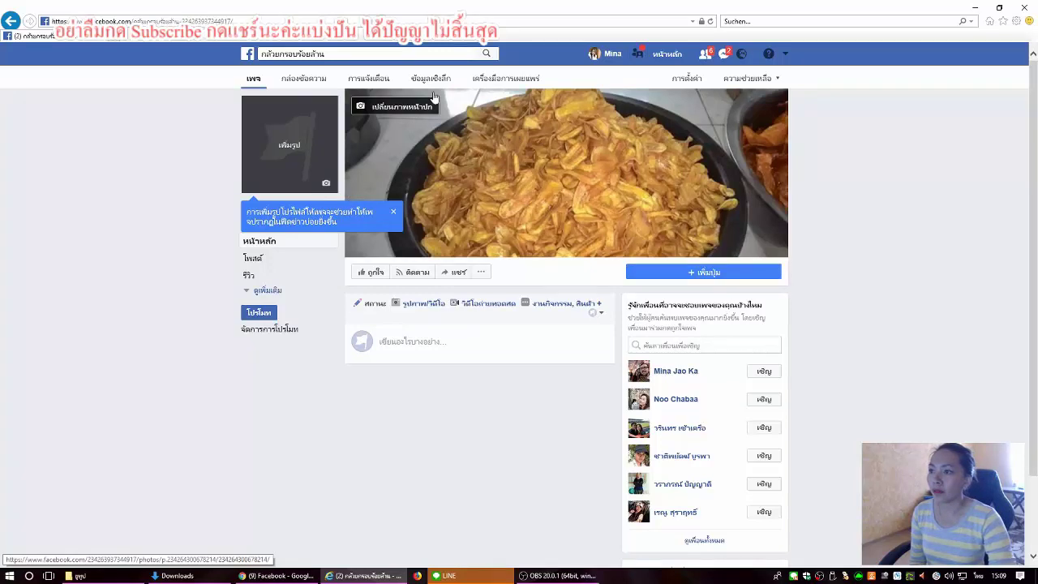
{"action": "left_click", "coordinate": [387, 112]}
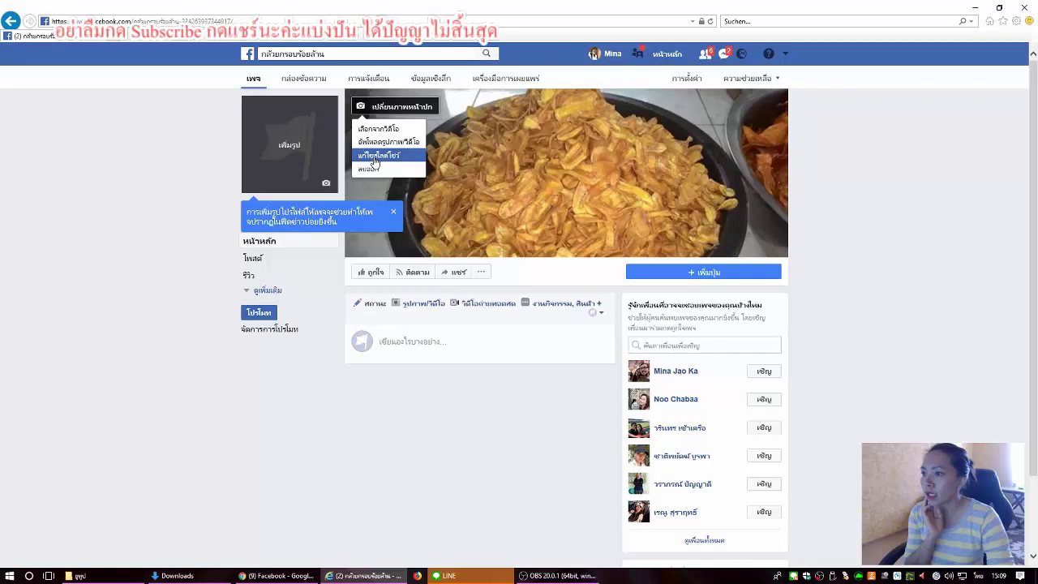
{"action": "left_click", "coordinate": [374, 156]}
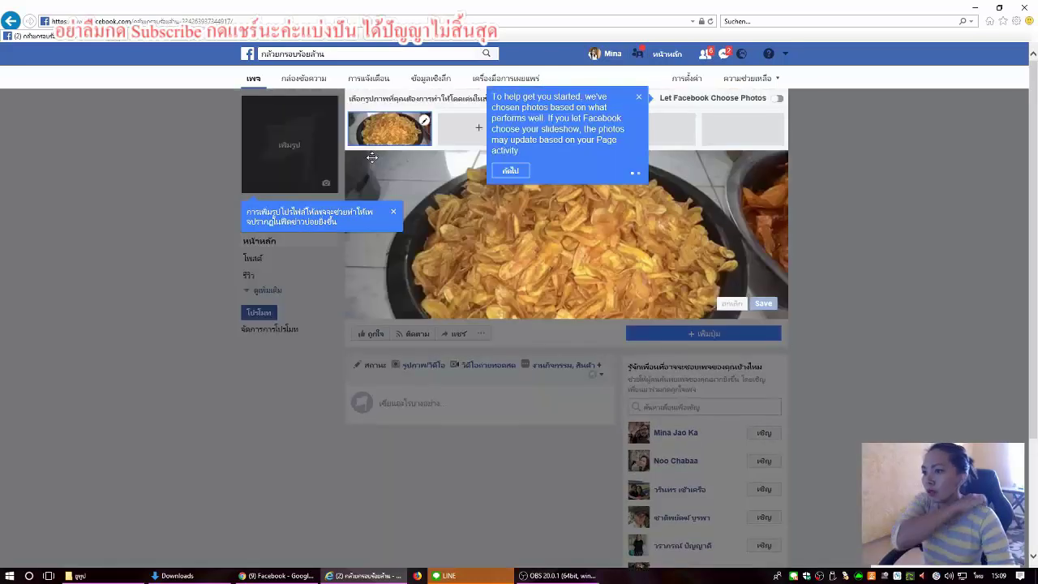
{"action": "left_click", "coordinate": [476, 132]}
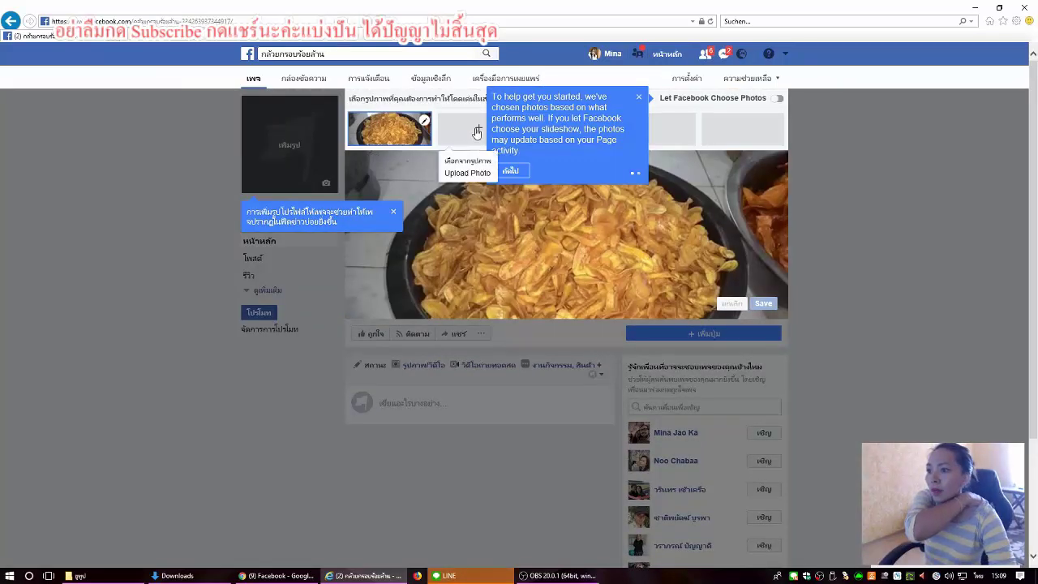
{"action": "left_click", "coordinate": [459, 173]}
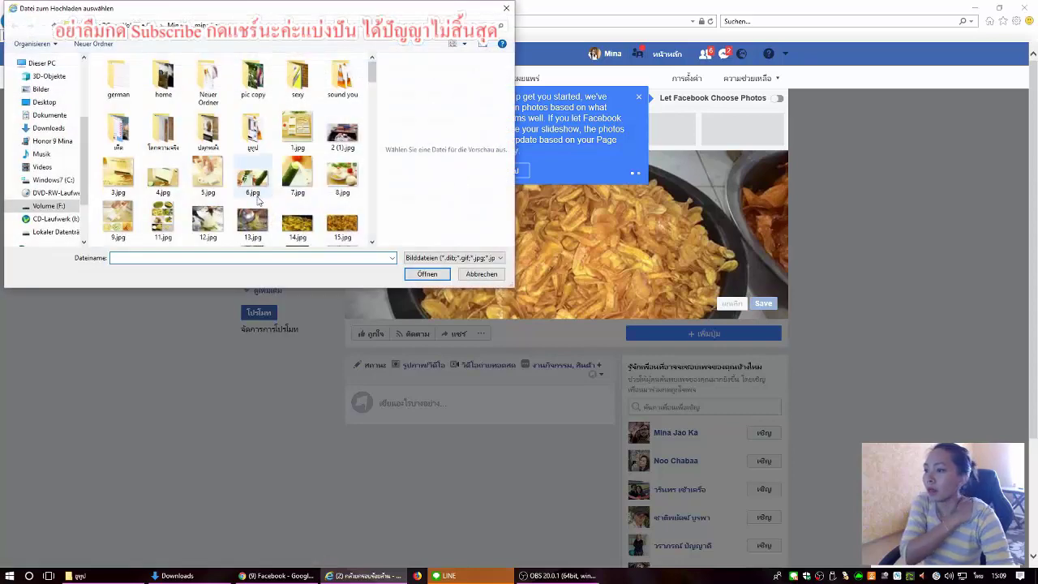
{"action": "scroll", "coordinate": [258, 201], "scroll_direction": "down", "scroll_amount": 10}
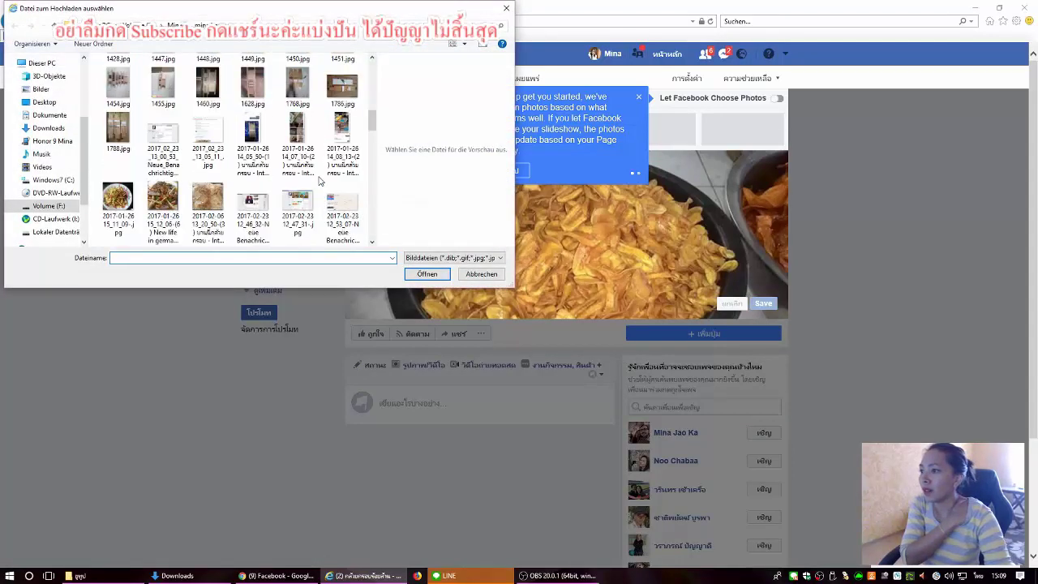
{"action": "scroll", "coordinate": [320, 181], "scroll_direction": "down", "scroll_amount": 3}
{"action": "scroll", "coordinate": [185, 143], "scroll_direction": "down", "scroll_amount": 3}
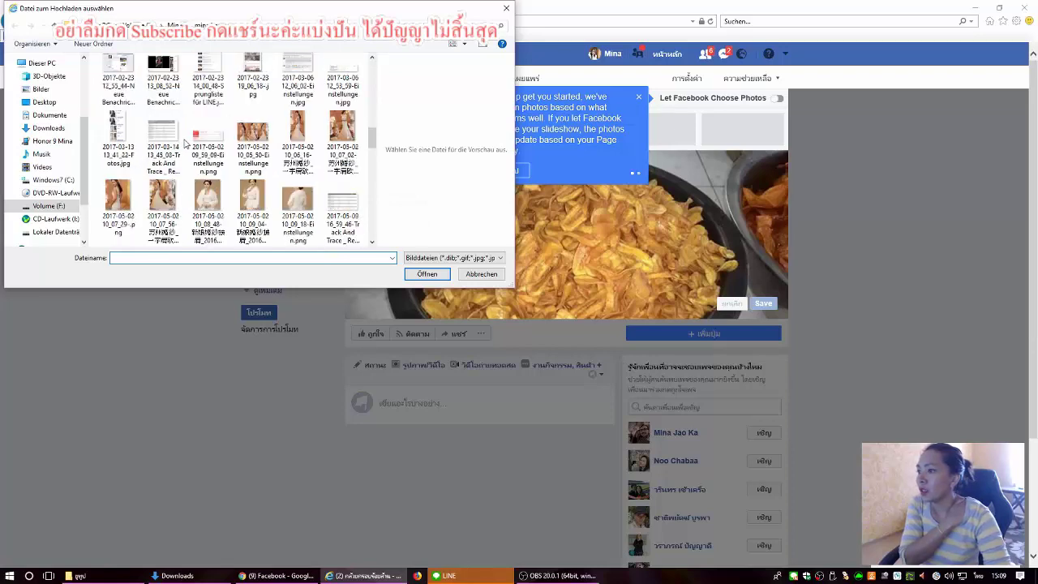
{"action": "scroll", "coordinate": [288, 186], "scroll_direction": "down", "scroll_amount": 5}
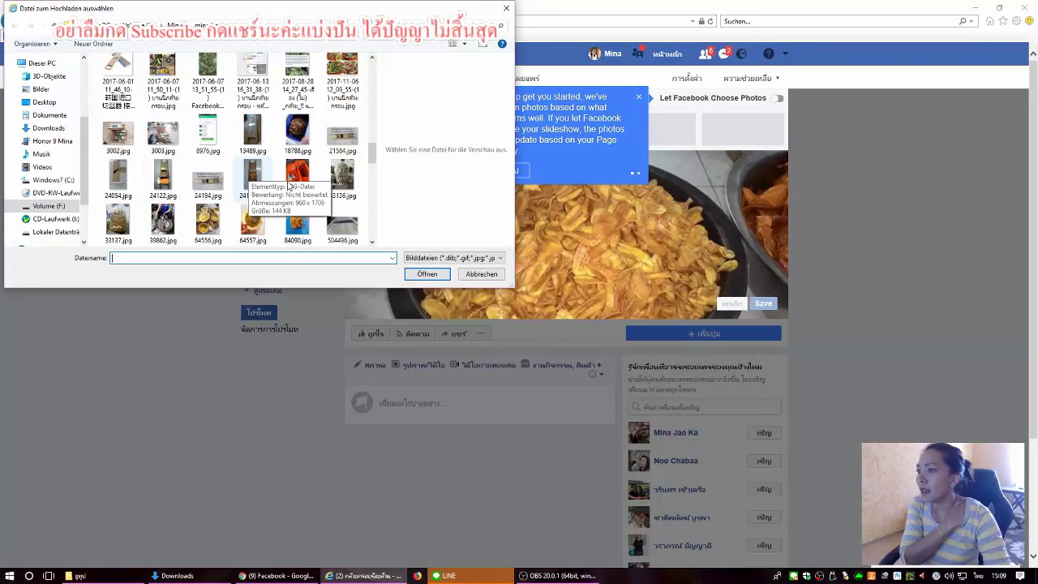
{"action": "scroll", "coordinate": [199, 186], "scroll_direction": "down", "scroll_amount": 4}
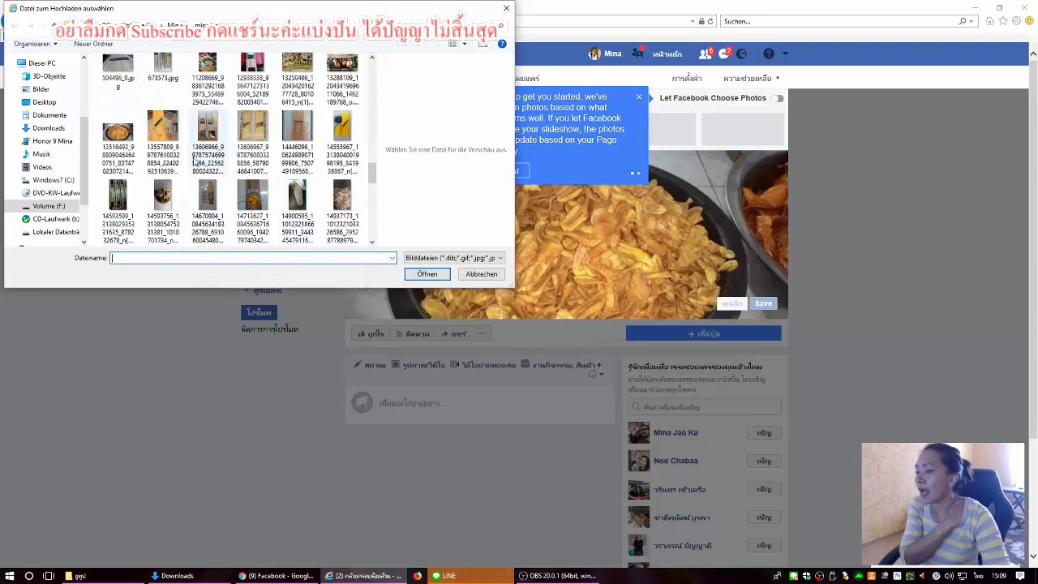
{"action": "scroll", "coordinate": [194, 163], "scroll_direction": "down", "scroll_amount": 1}
{"action": "left_click", "coordinate": [165, 200]}
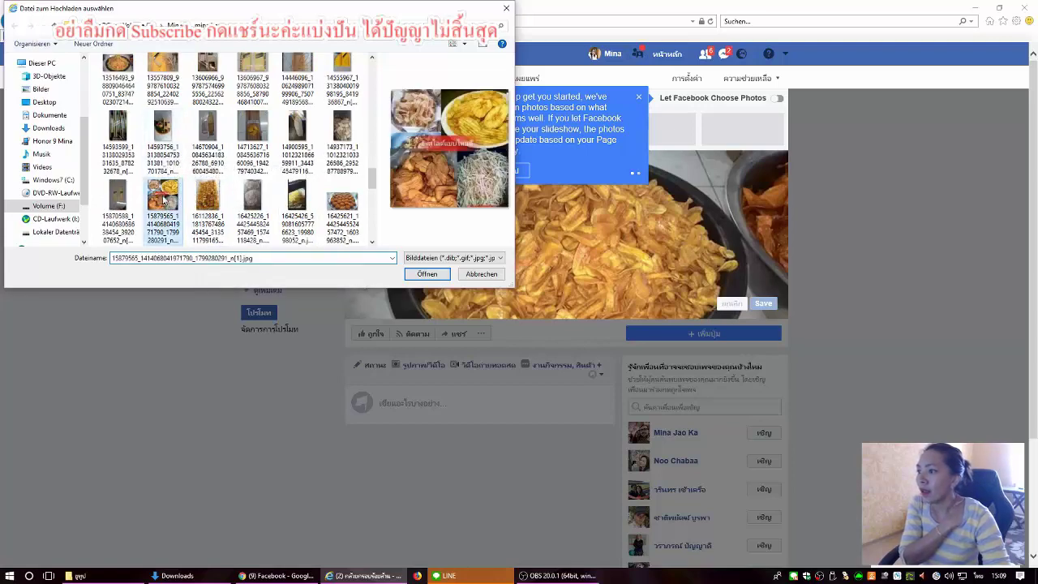